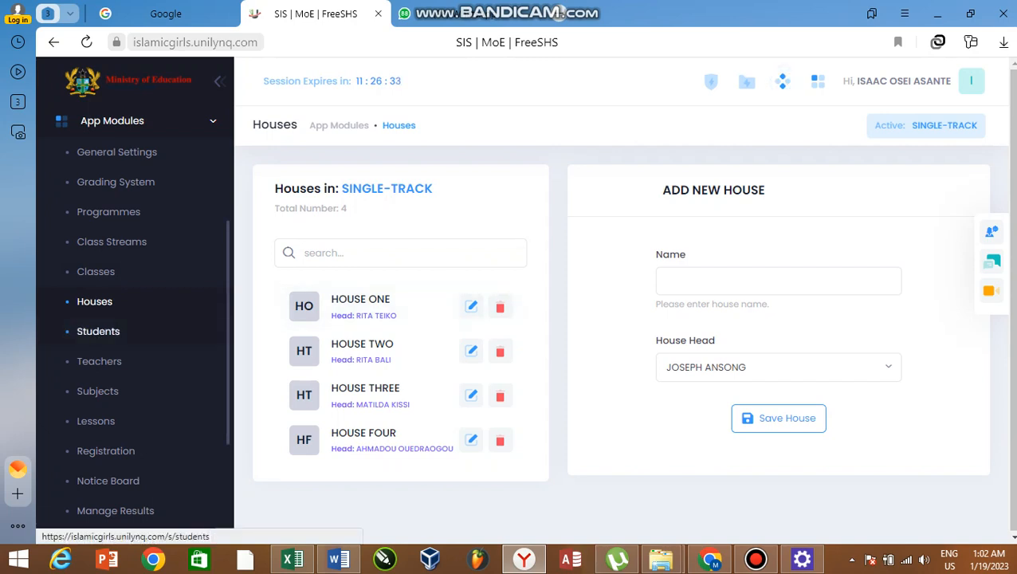
# Open the results summary options in the Students module and select the students by Batch.
pyautogui.click(98, 330)
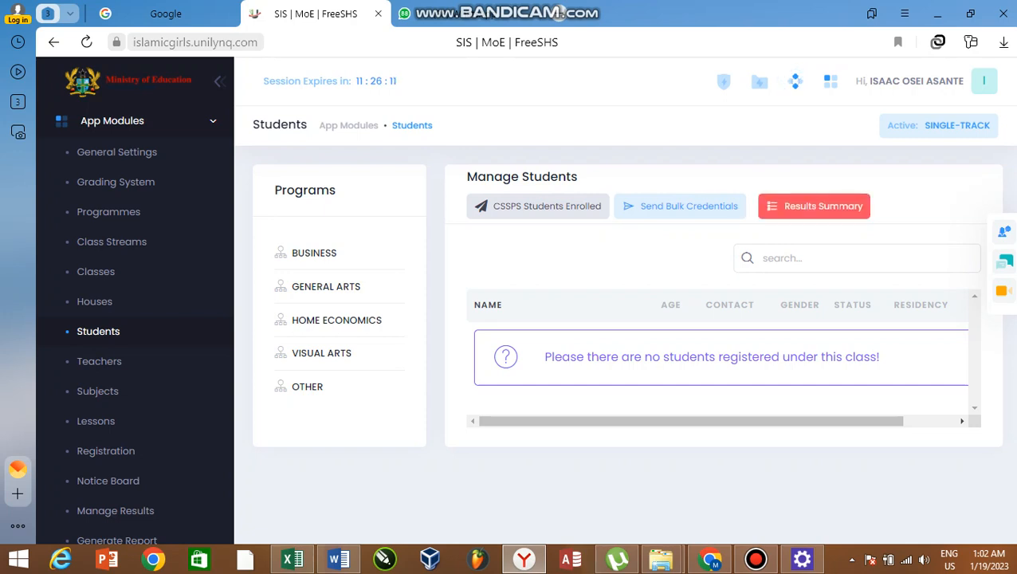
pyautogui.click(814, 207)
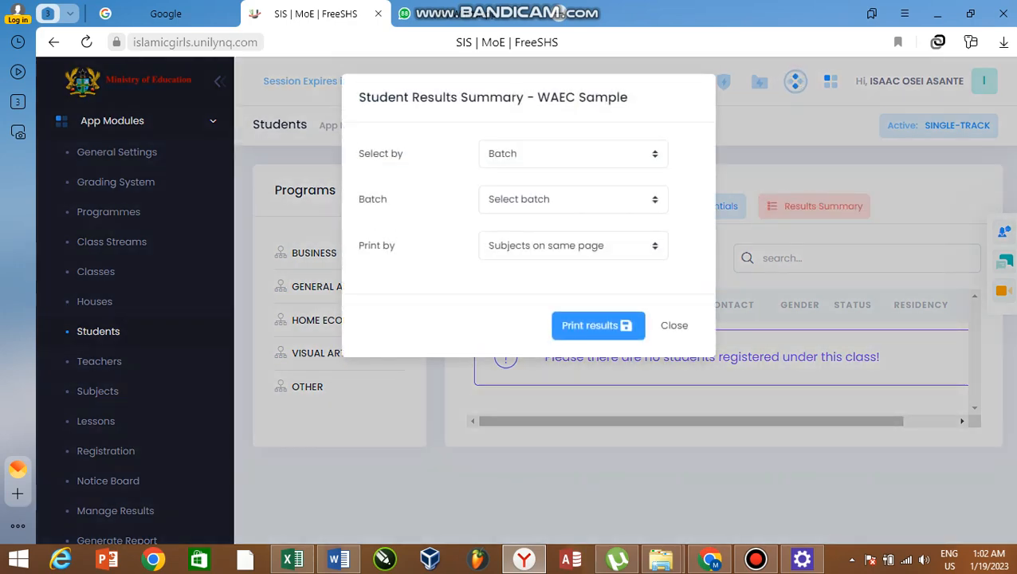
pyautogui.click(573, 154)
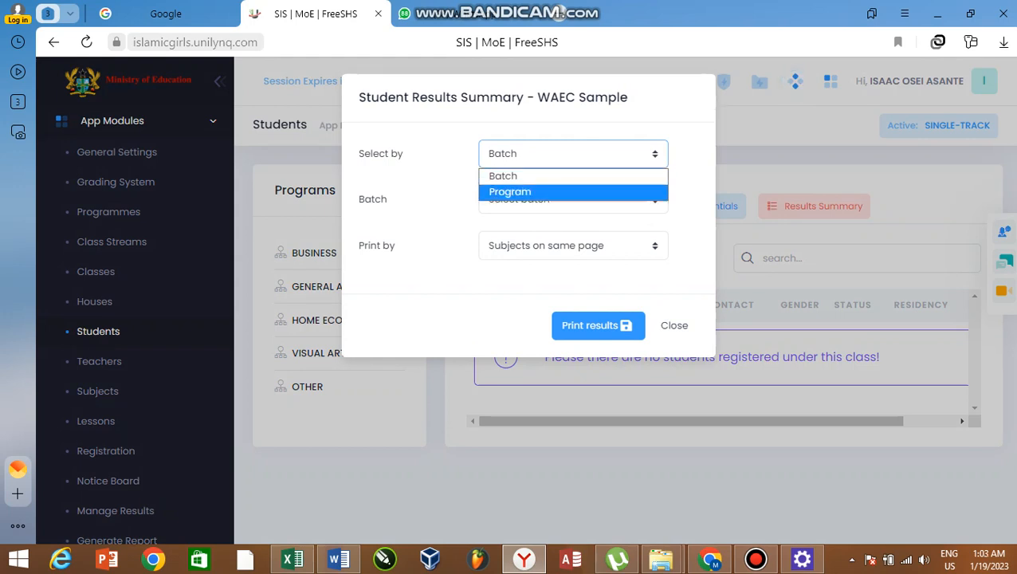
pyautogui.press('Return')
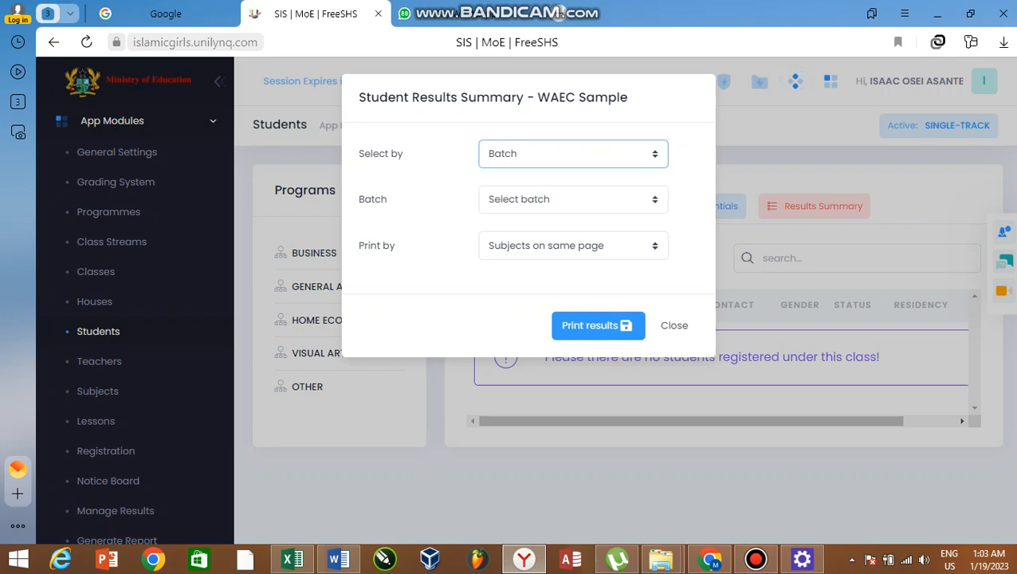
# Set the results summary to batch 2020 with subjects on same page, and close its options.
pyautogui.click(572, 199)
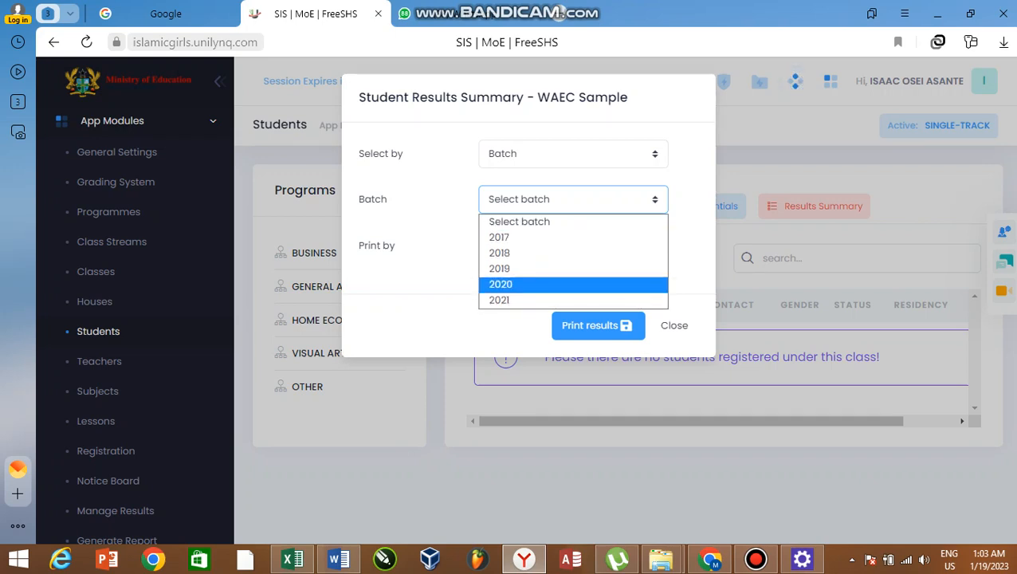
pyautogui.click(558, 284)
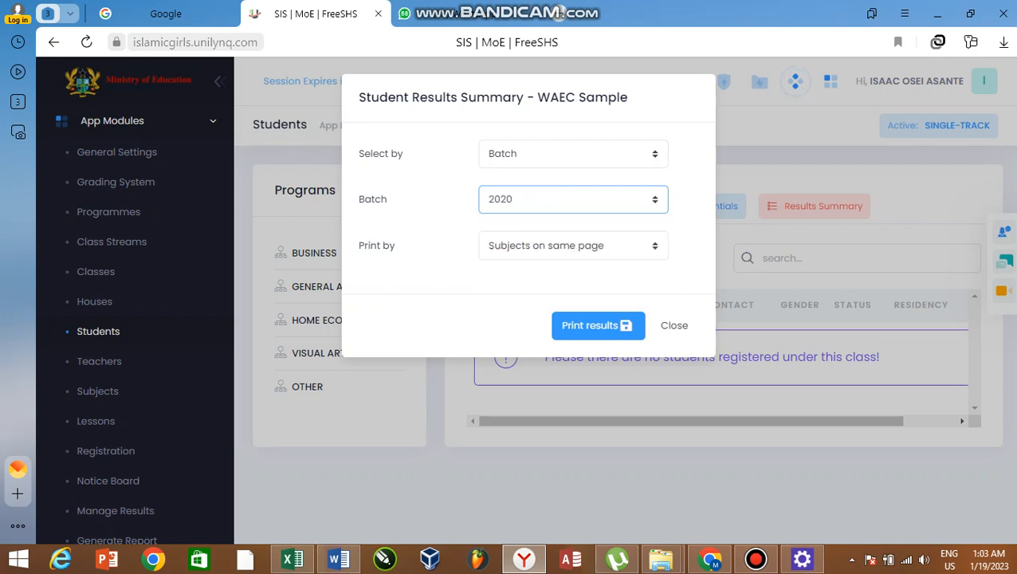
pyautogui.click(573, 246)
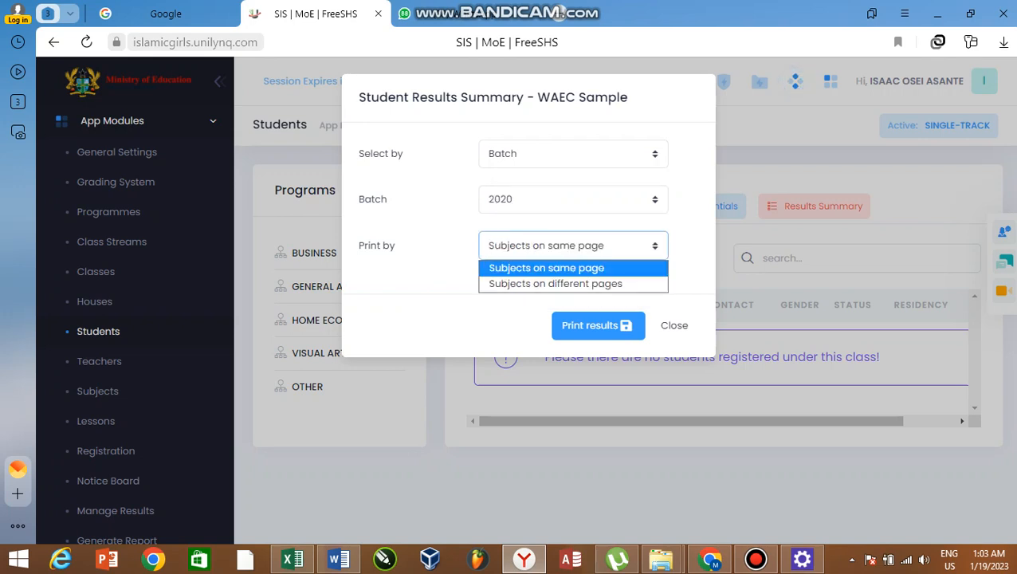
pyautogui.click(547, 268)
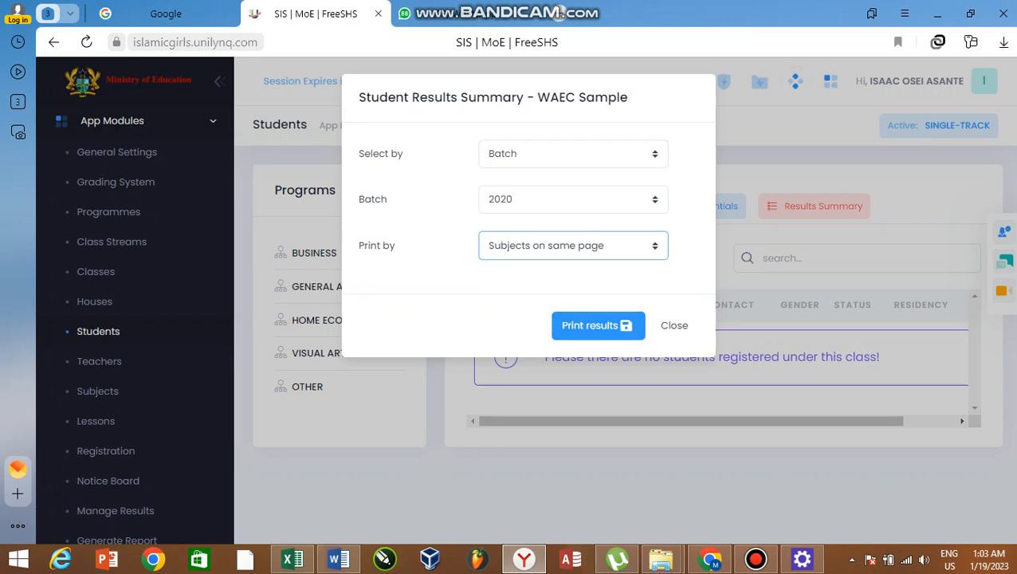
pyautogui.click(675, 325)
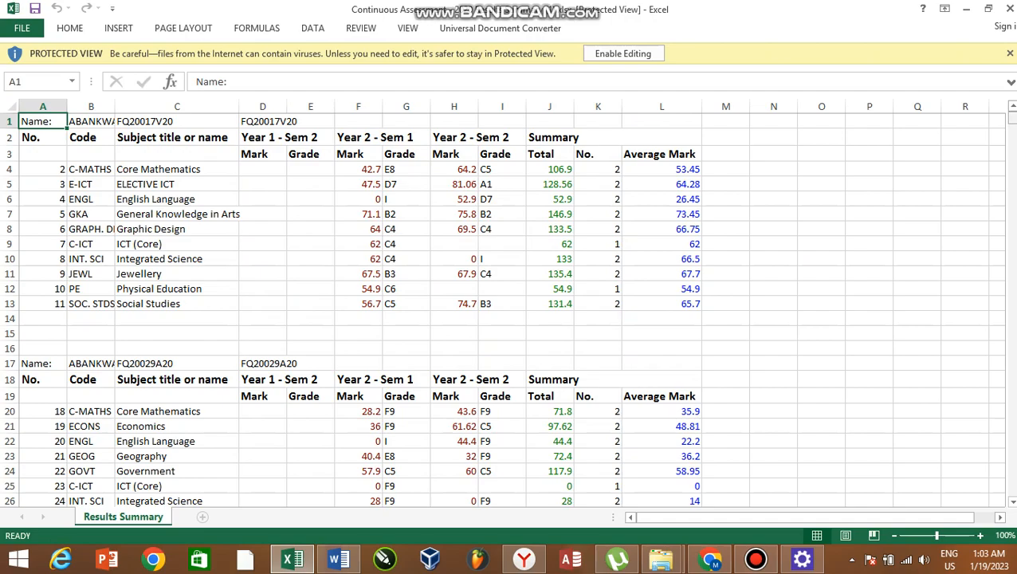
# Examine the Results Summary workbook in Excel from the first to the last student record, and minimize it.
pyautogui.moveTo(1012, 118); pyautogui.dragTo(1012, 236)
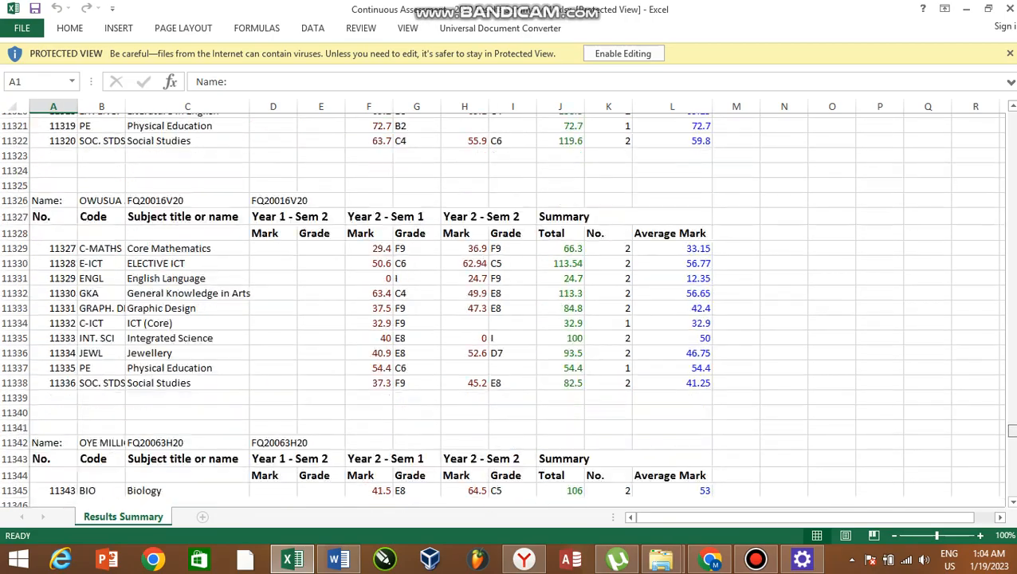
pyautogui.scroll(-20, 510, 311)
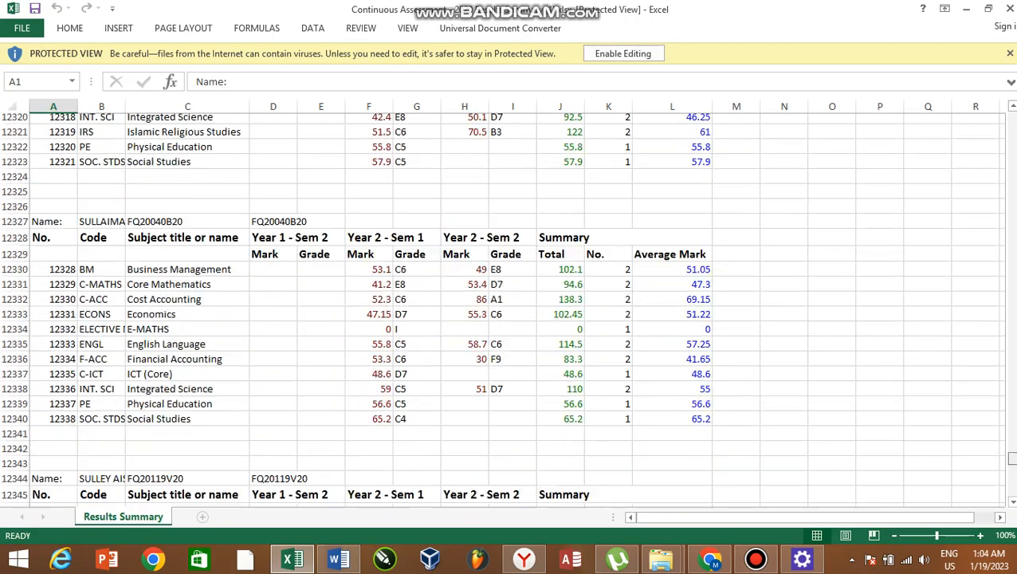
pyautogui.scroll(-20, 510, 310)
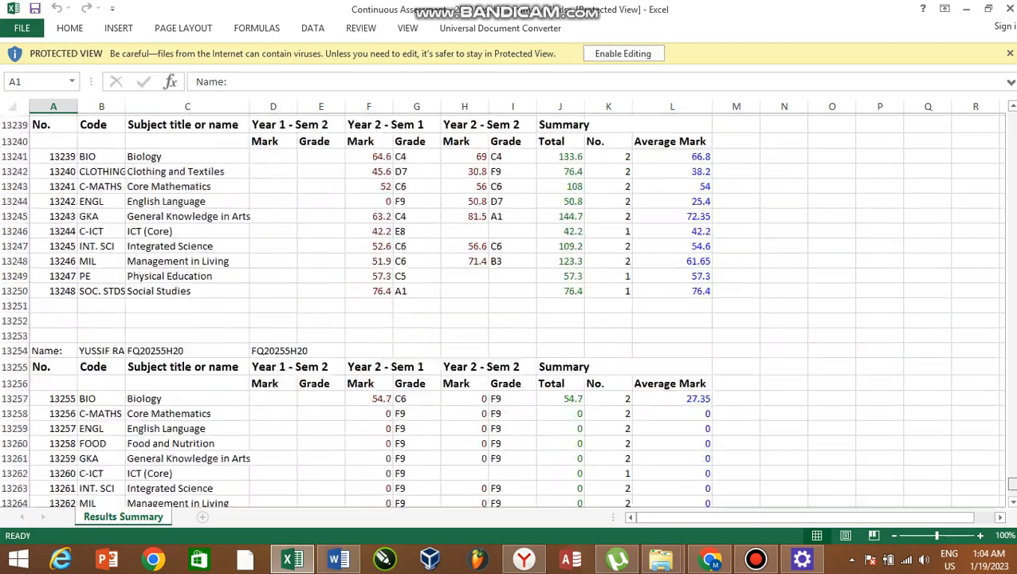
pyautogui.scroll(-20, 510, 310)
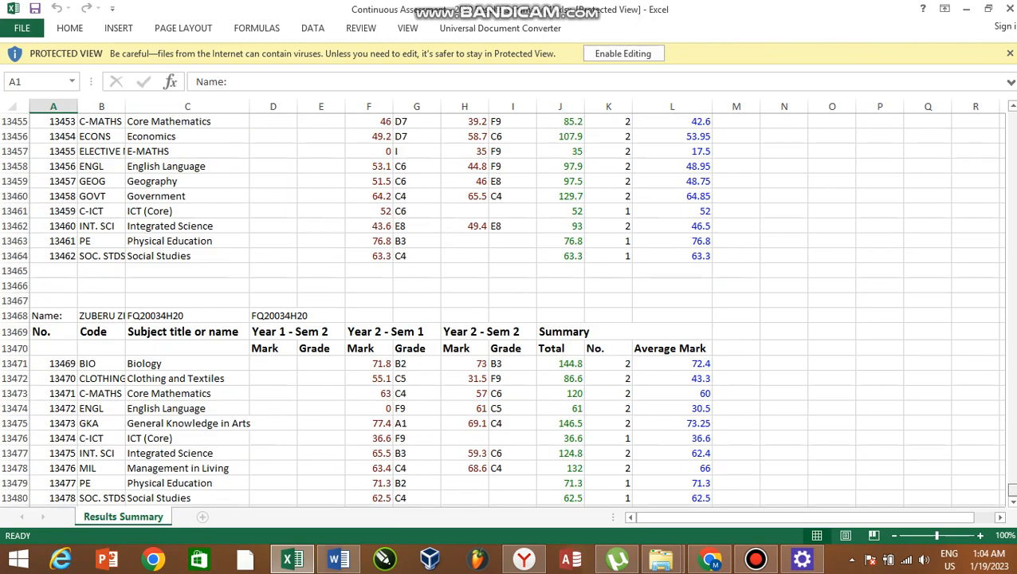
pyautogui.moveTo(1012, 490); pyautogui.dragTo(1011, 115)
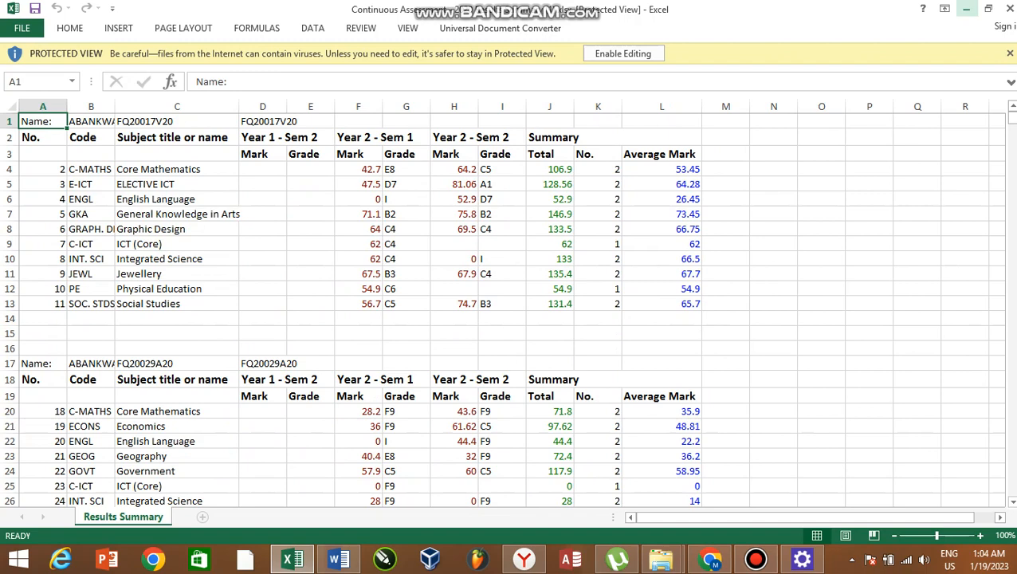
pyautogui.click(965, 8)
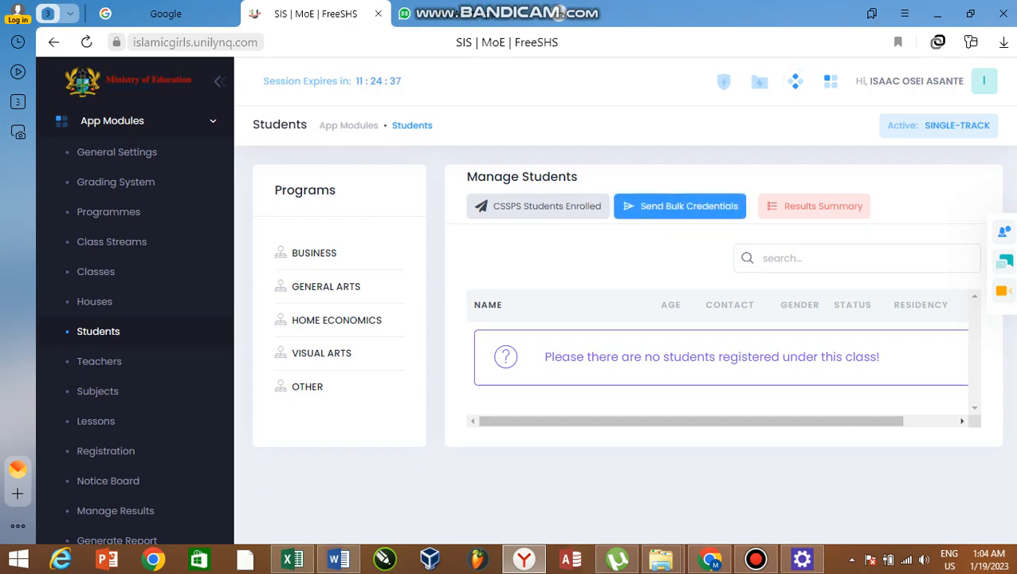
# View the student selection for sending bulk credentials and close it without sending anything.
pyautogui.click(680, 206)
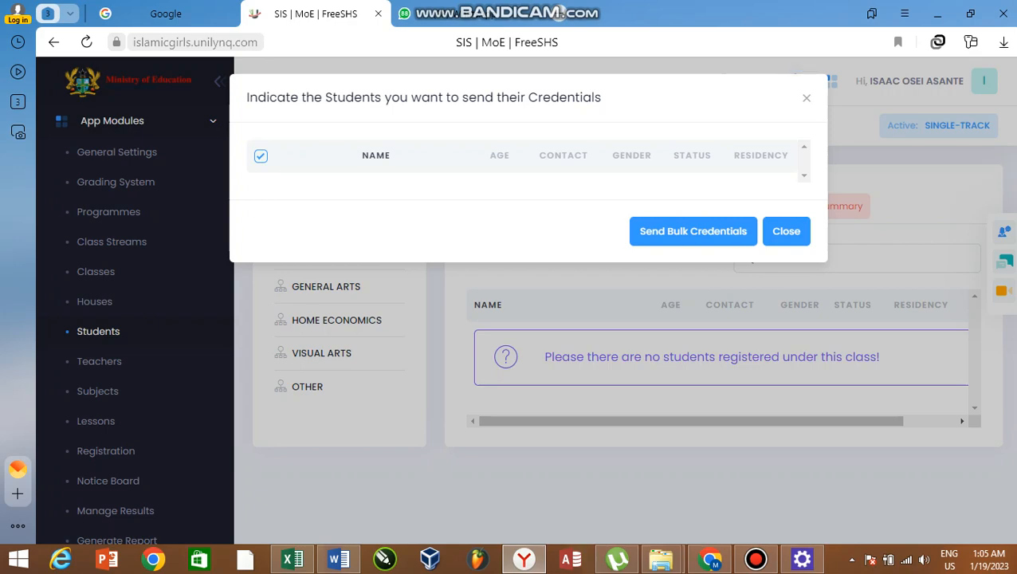
pyautogui.press('Escape')
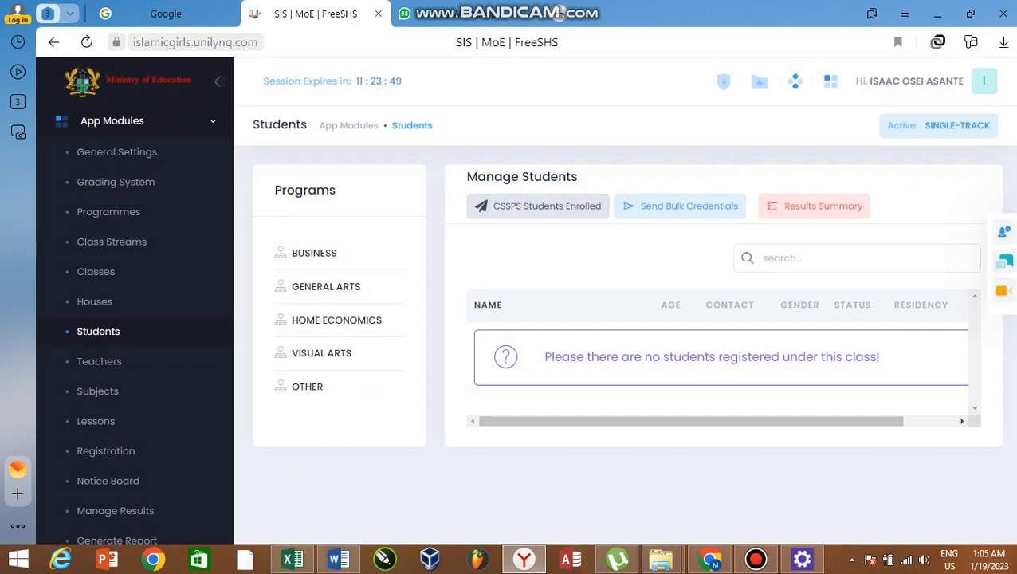
# Open the CSSPS enrolled students data source and set its batch to 2020.
pyautogui.click(538, 206)
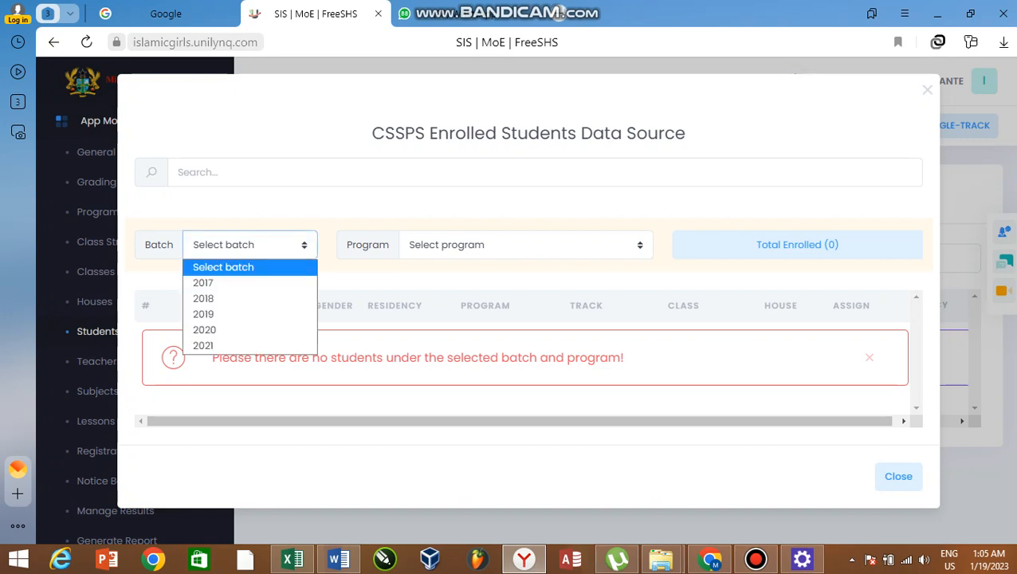
pyautogui.press('Down')
pyautogui.press('Down')
pyautogui.press('Down')
pyautogui.press('Down')
pyautogui.press('Down')
pyautogui.press('Up')
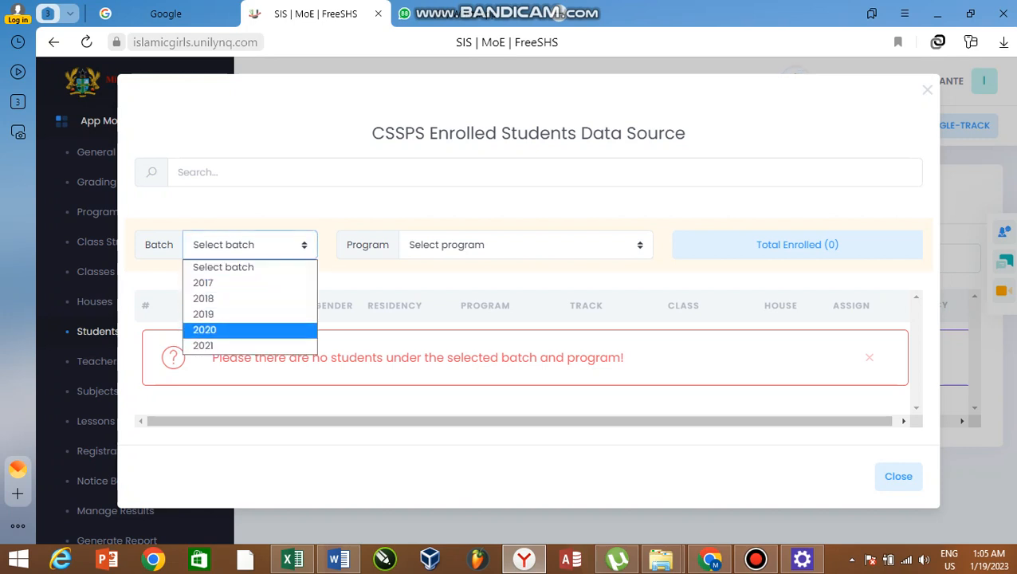
pyautogui.press('Up')
pyautogui.press('Up')
pyautogui.press('Down')
pyautogui.press('Down')
pyautogui.press('Return')
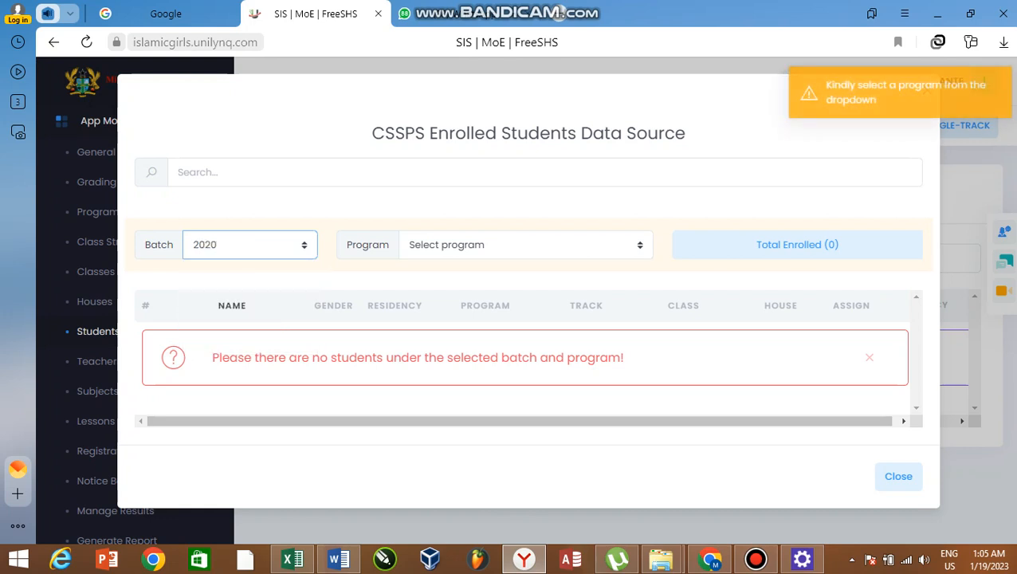
# Set the program filter to BUSINESS to list that program's enrolled students.
pyautogui.click(526, 245)
pyautogui.press('Down')
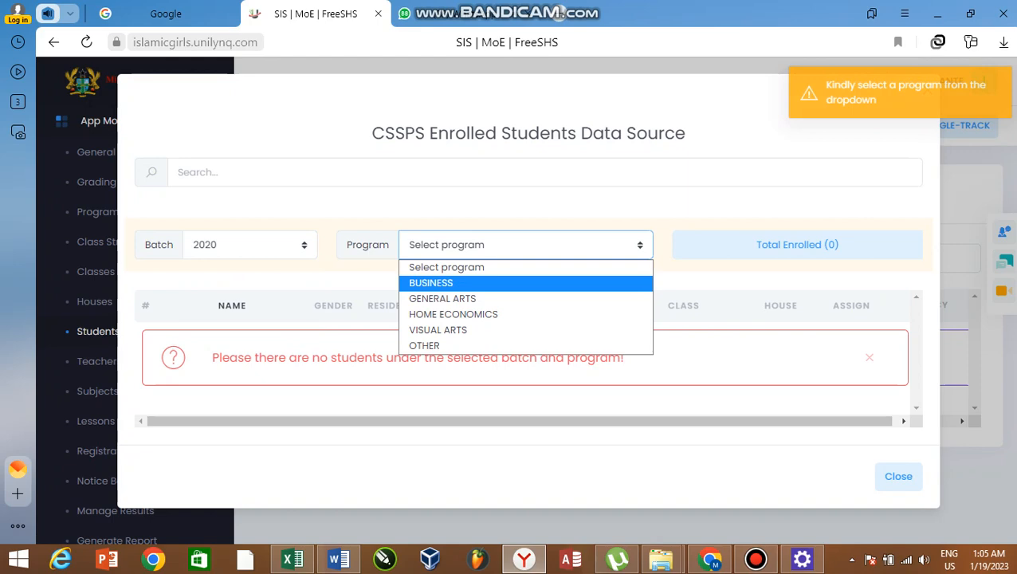
pyautogui.press('Return')
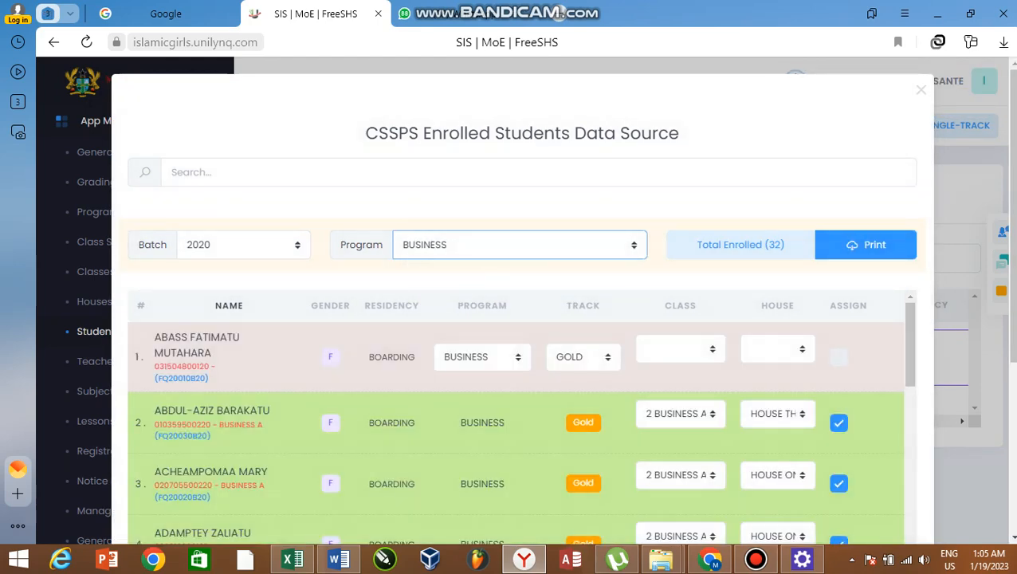
# Examine the enrolled BUSINESS students' class, house and assignment status throughout the list.
pyautogui.click(865, 244)
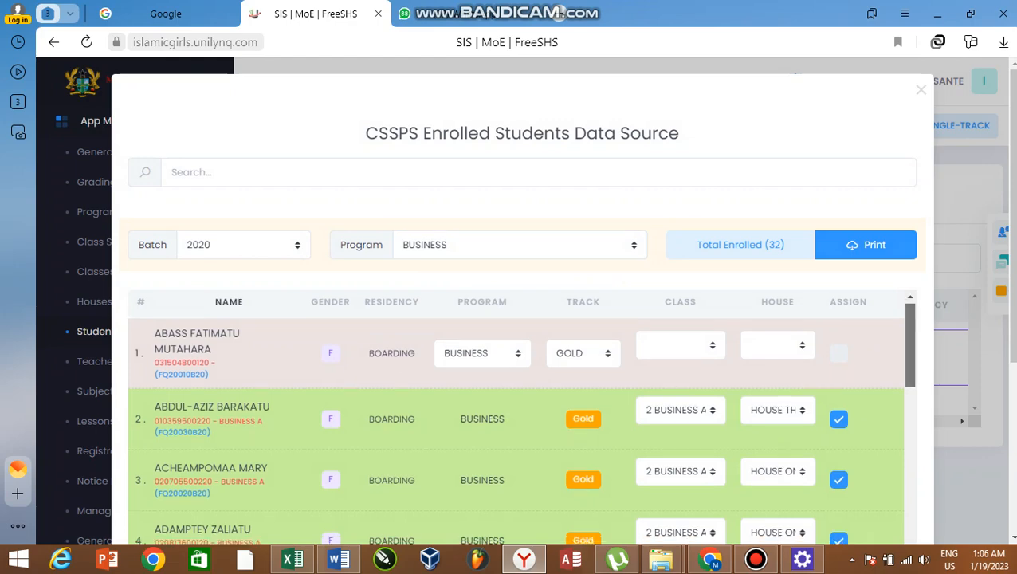
pyautogui.scroll(-3, 909, 342)
pyautogui.scroll(3, 909, 342)
pyautogui.scroll(-10, 909, 343)
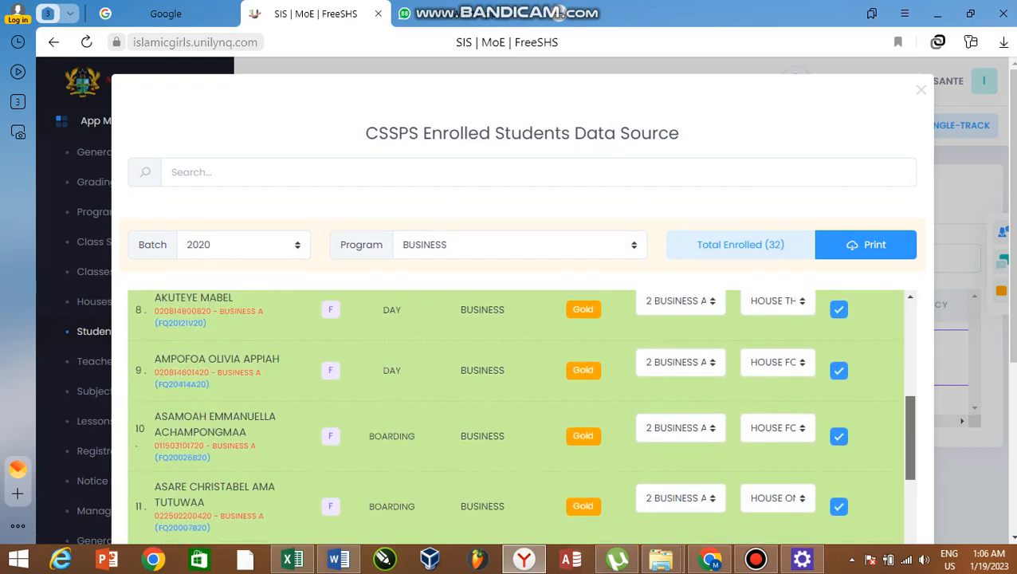
pyautogui.scroll(5, 909, 343)
pyautogui.scroll(8, 909, 343)
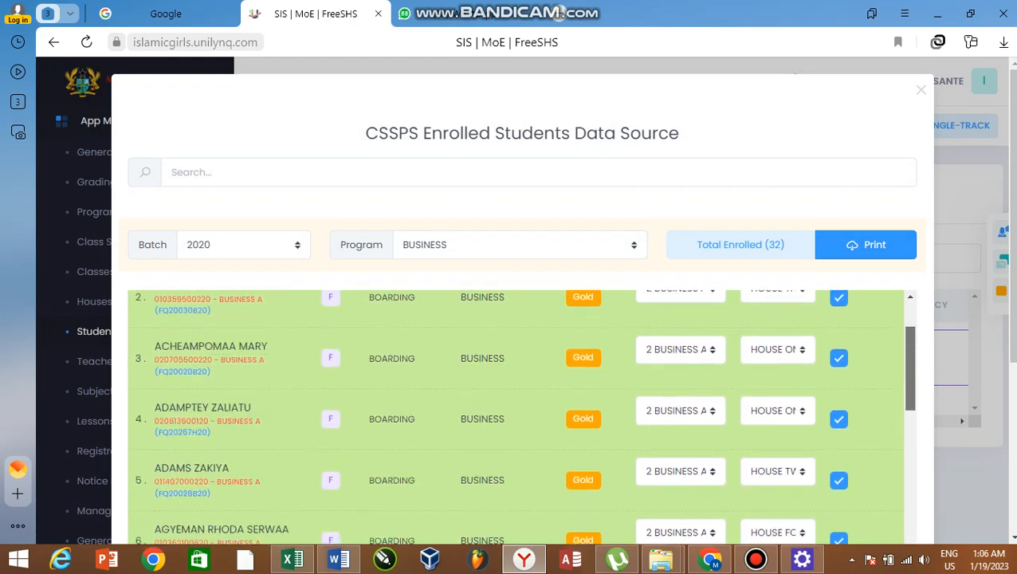
pyautogui.scroll(-5, 909, 342)
pyautogui.scroll(-5, 909, 342)
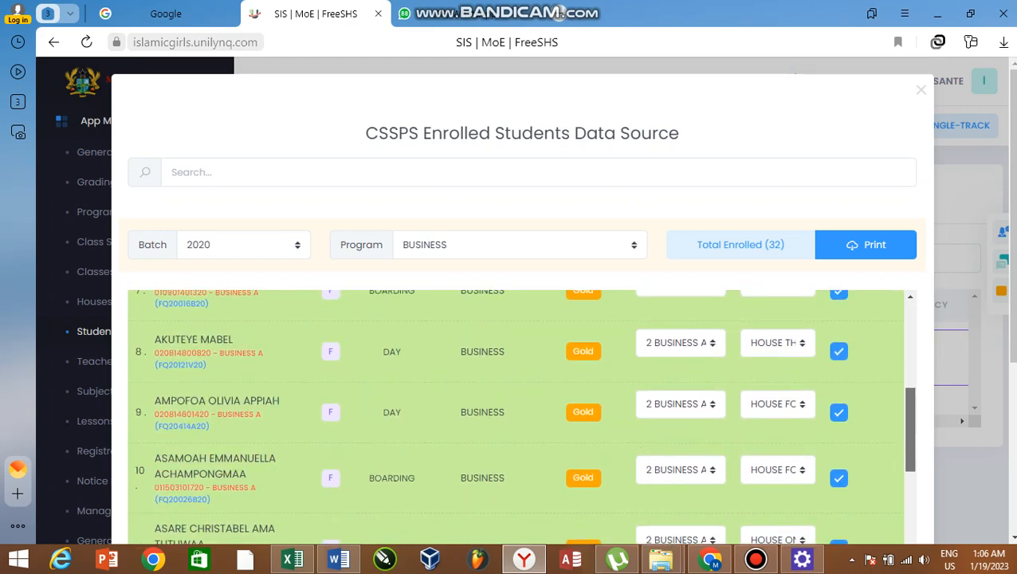
pyautogui.scroll(8, 909, 343)
pyautogui.scroll(2, 910, 343)
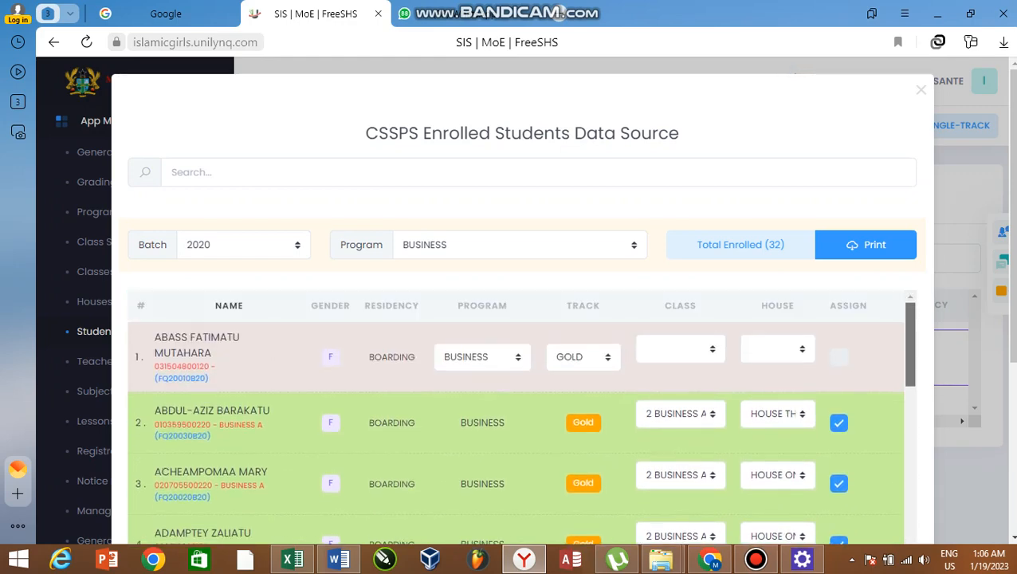
pyautogui.scroll(-8, 909, 343)
pyautogui.scroll(10, 909, 343)
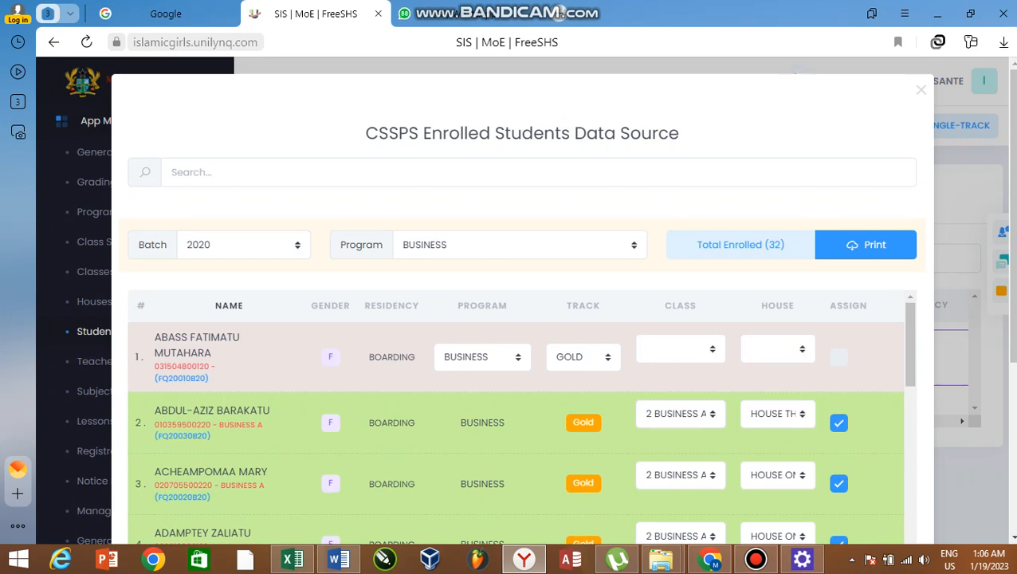
# Place the first listed student in class 2 BUSINESS A and HOUSE ONE, and mark the student as assigned.
pyautogui.click(681, 349)
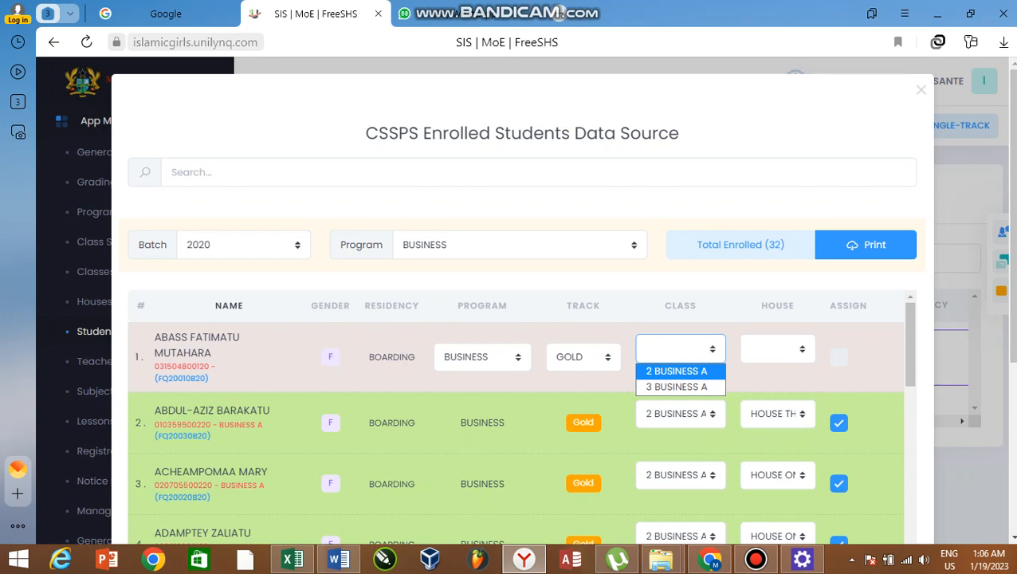
pyautogui.press('Return')
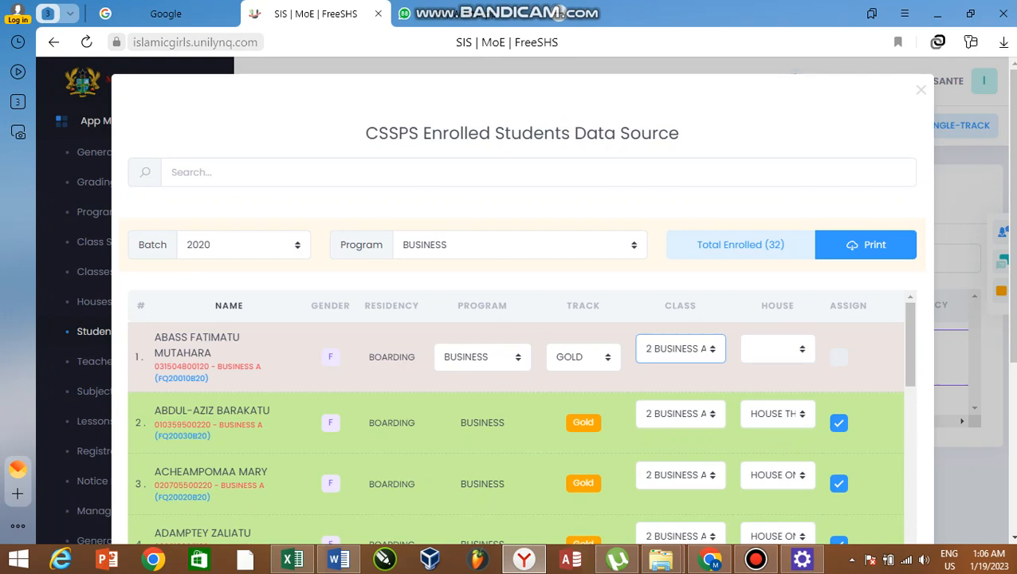
pyautogui.click(778, 349)
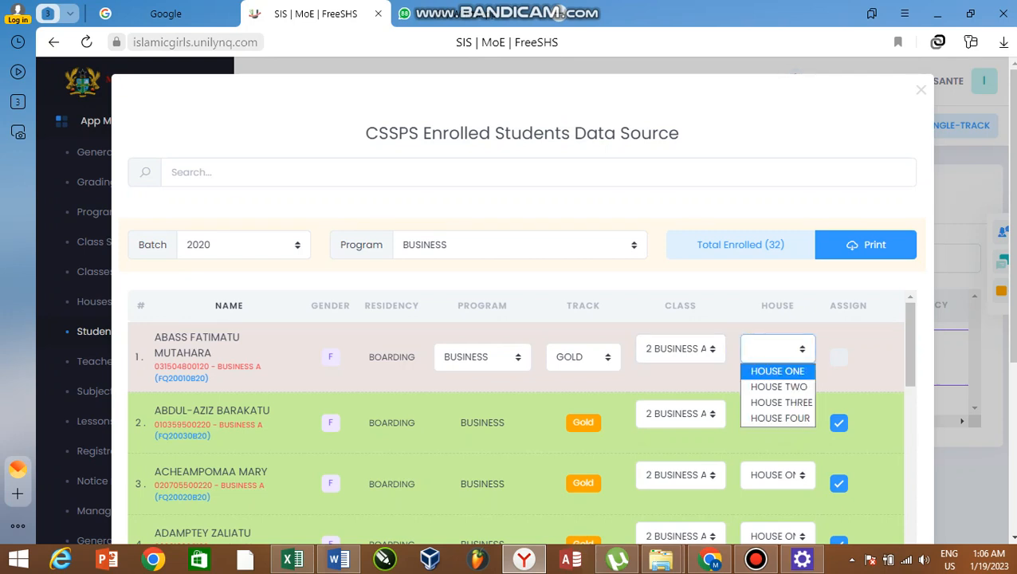
pyautogui.click(777, 371)
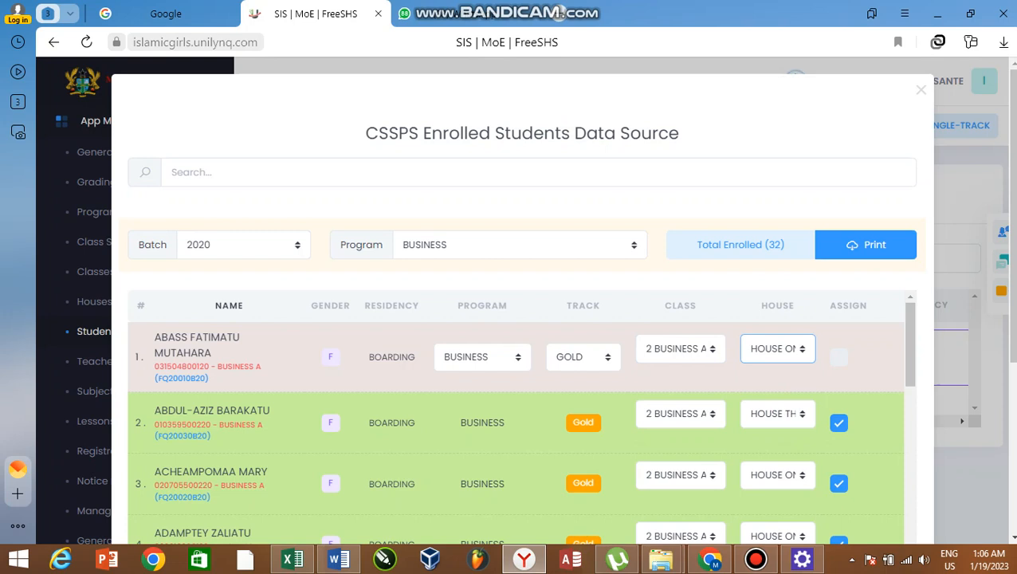
pyautogui.click(838, 357)
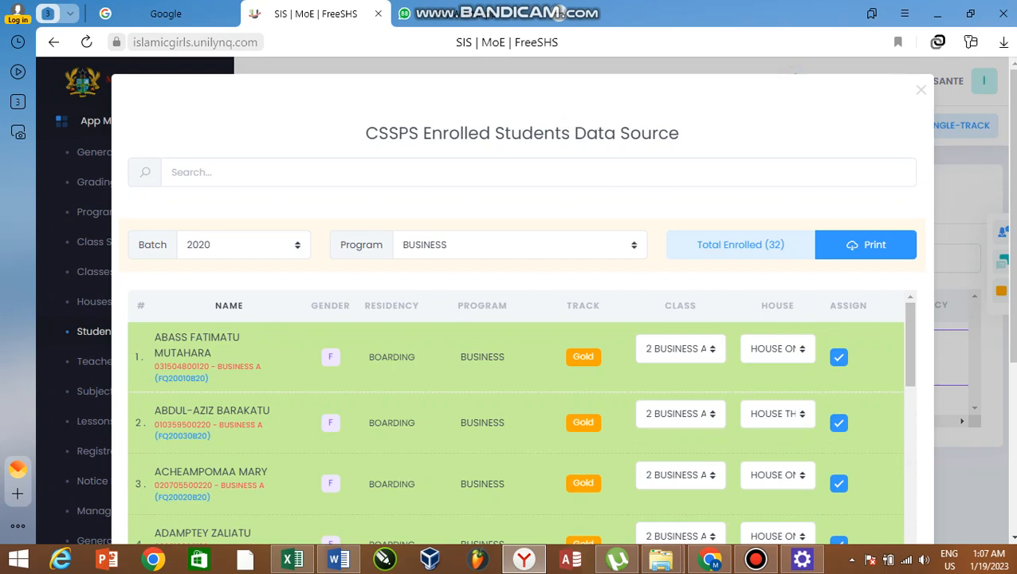
# Remove the assignment of the first listed student.
pyautogui.click(838, 357)
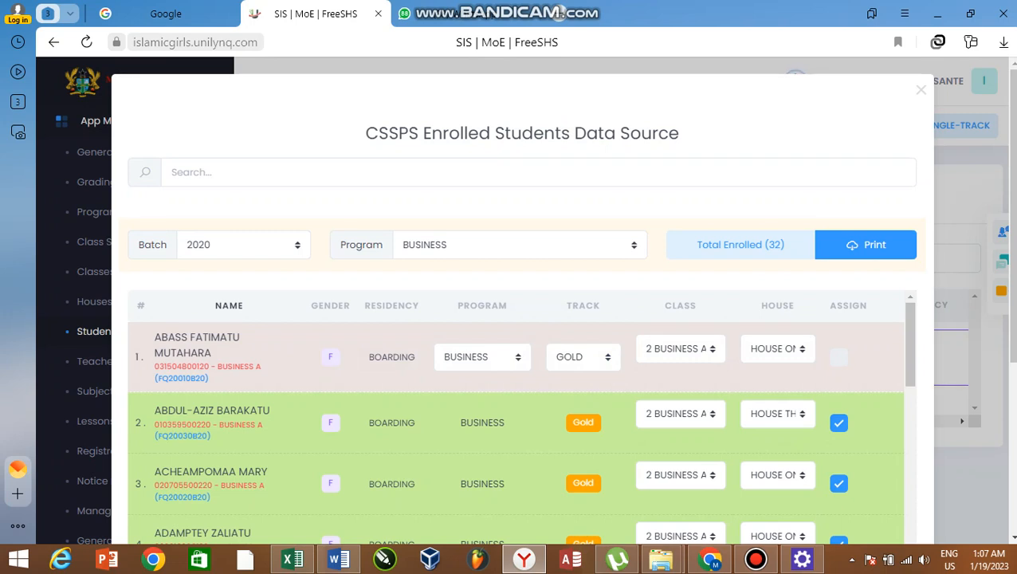
# Set the batch filter to 2021 and look through that batch's BUSINESS students.
pyautogui.click(243, 245)
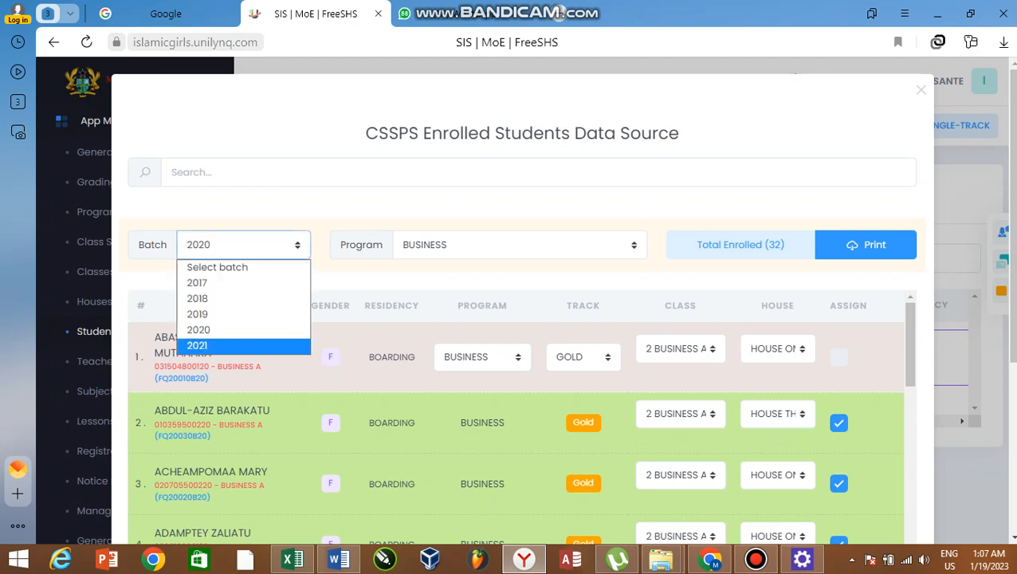
pyautogui.click(239, 345)
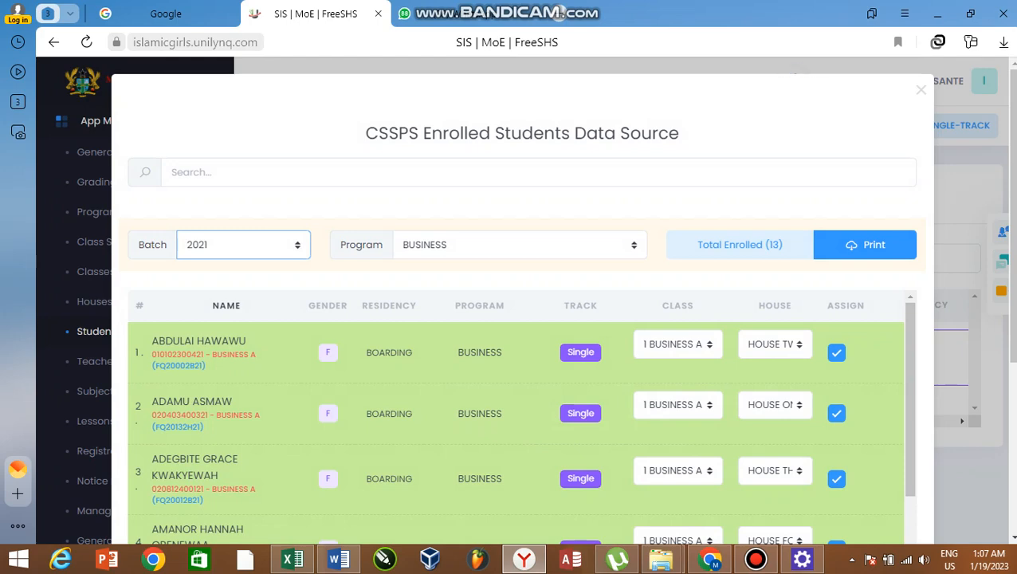
pyautogui.scroll(-3, 518, 414)
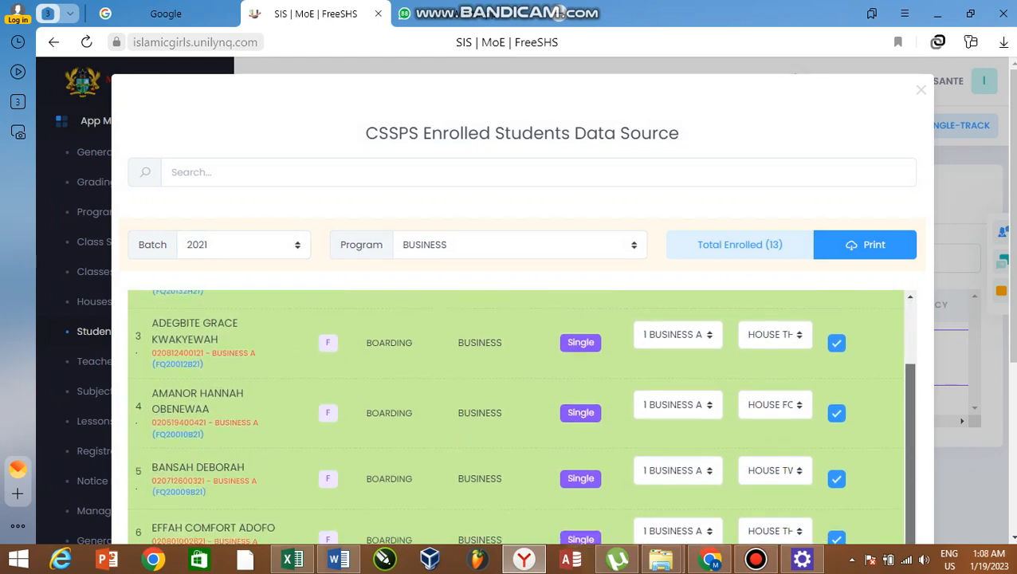
pyautogui.scroll(4, 518, 414)
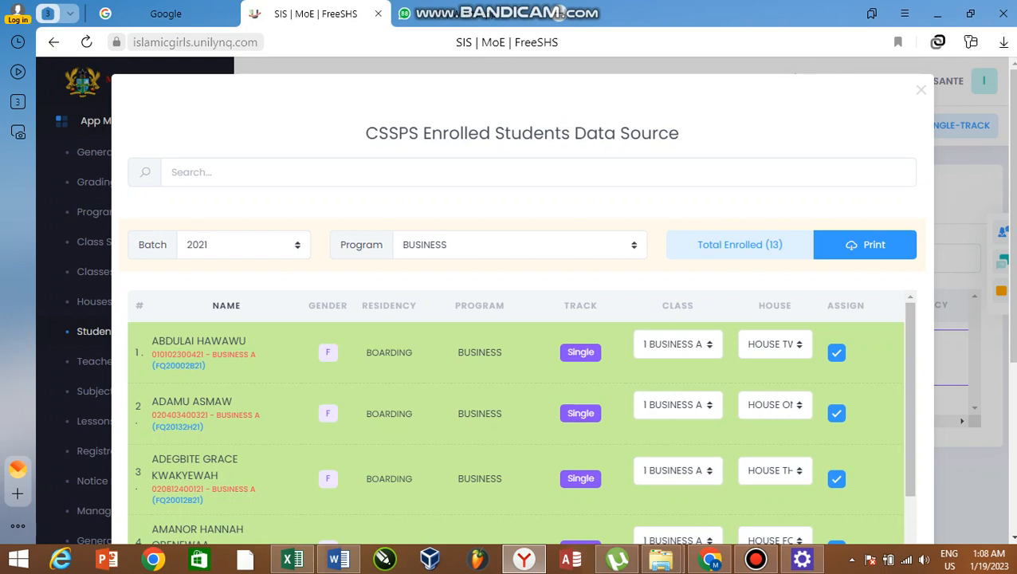
# Check the 2021 batch under the OTHER program, and list its VISUAL ARTS students.
pyautogui.click(519, 245)
pyautogui.click(509, 347)
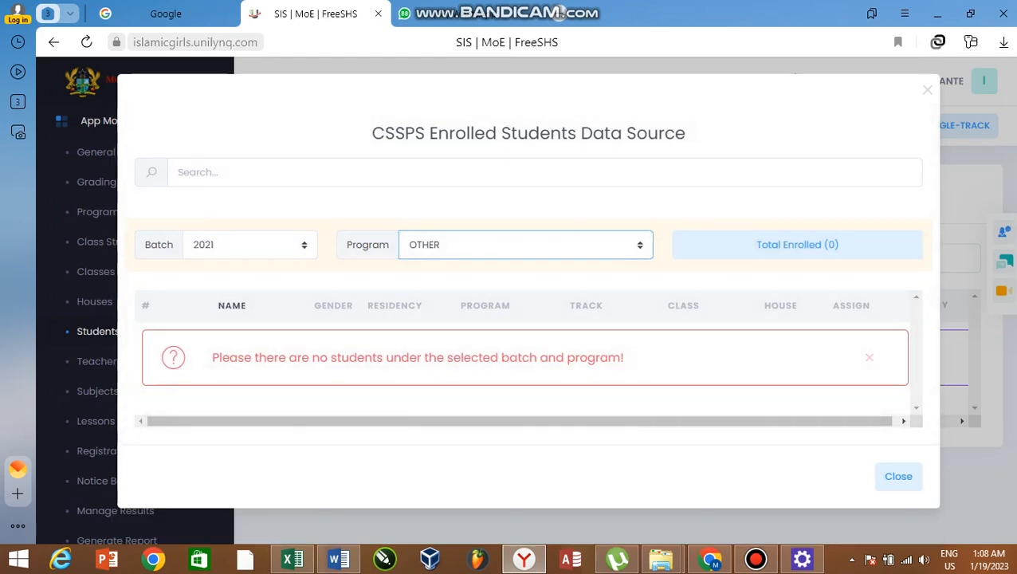
pyautogui.click(520, 245)
pyautogui.click(510, 330)
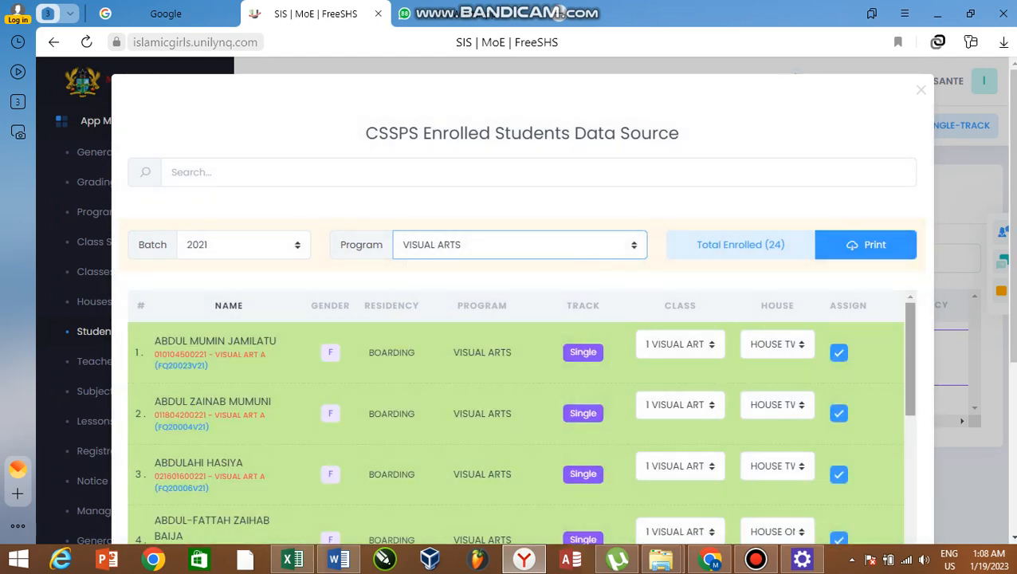
# Set the program of the seventh VISUAL ARTS student, whose program is blank, to VISUAL ARTS.
pyautogui.scroll(-5, 521, 417)
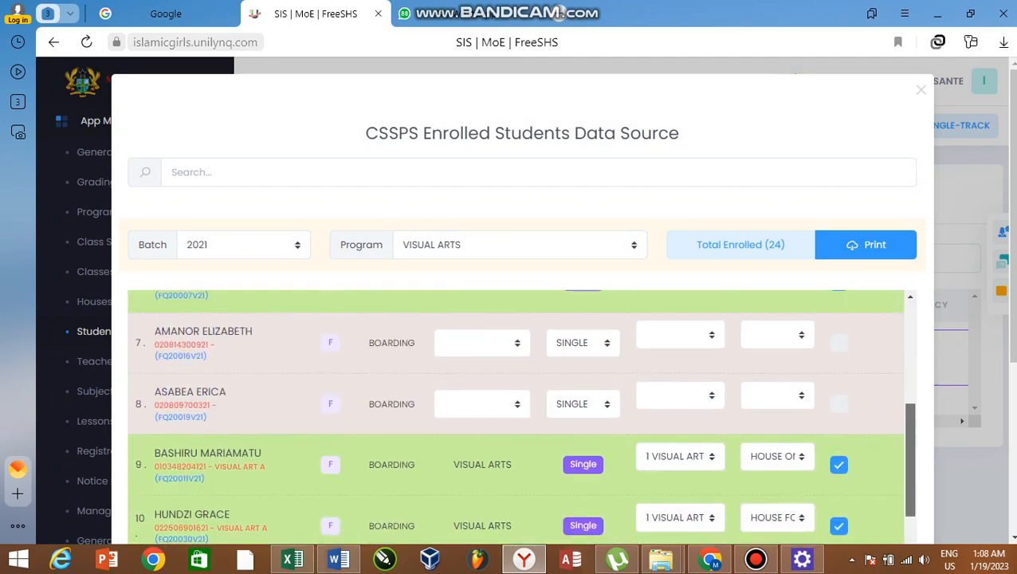
pyautogui.scroll(2, 520, 417)
pyautogui.scroll(-1, 515, 416)
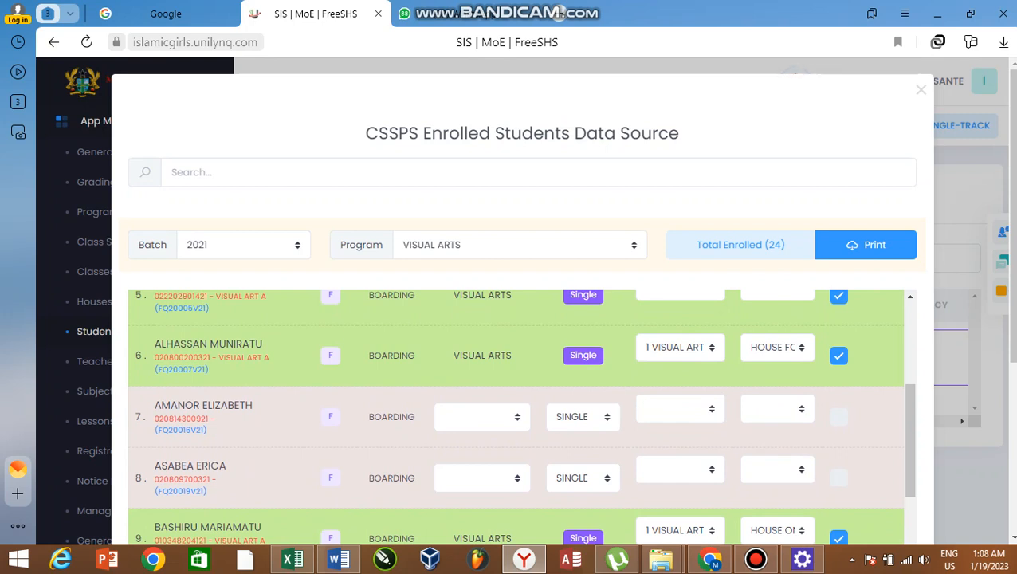
pyautogui.click(481, 416)
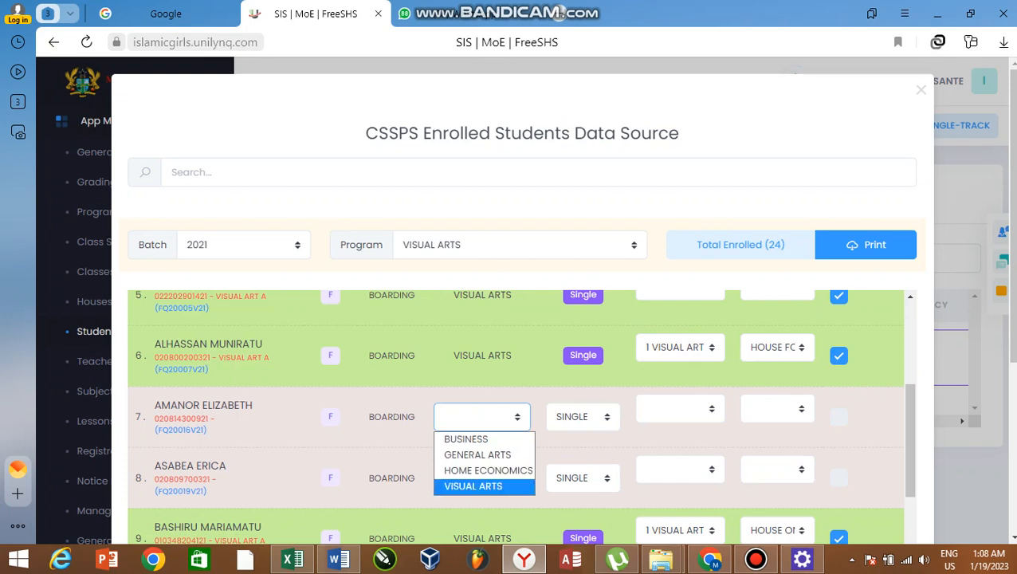
pyautogui.click(474, 486)
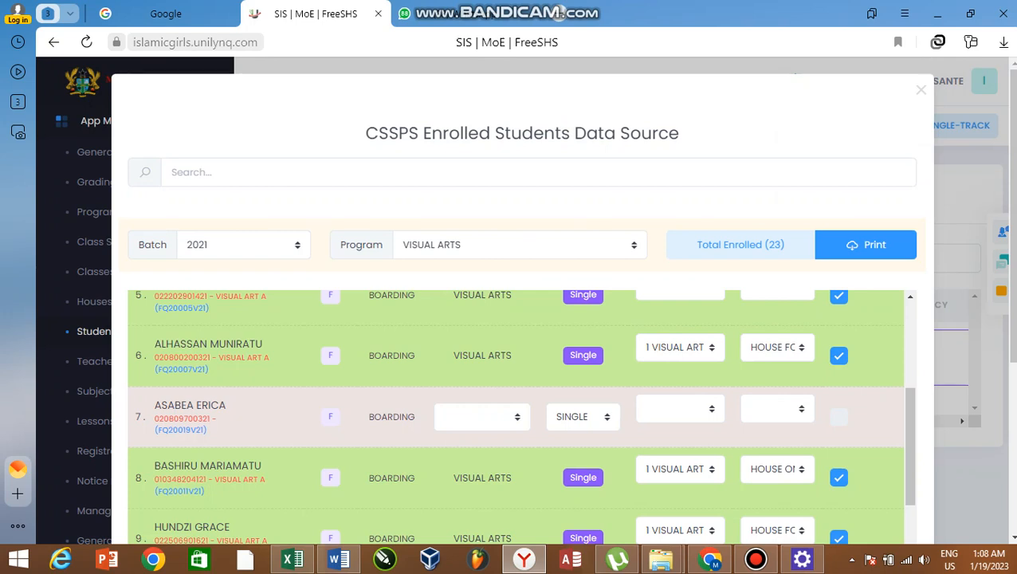
# Set the program of the remaining listed student with a blank program to VISUAL ARTS.
pyautogui.click(519, 245)
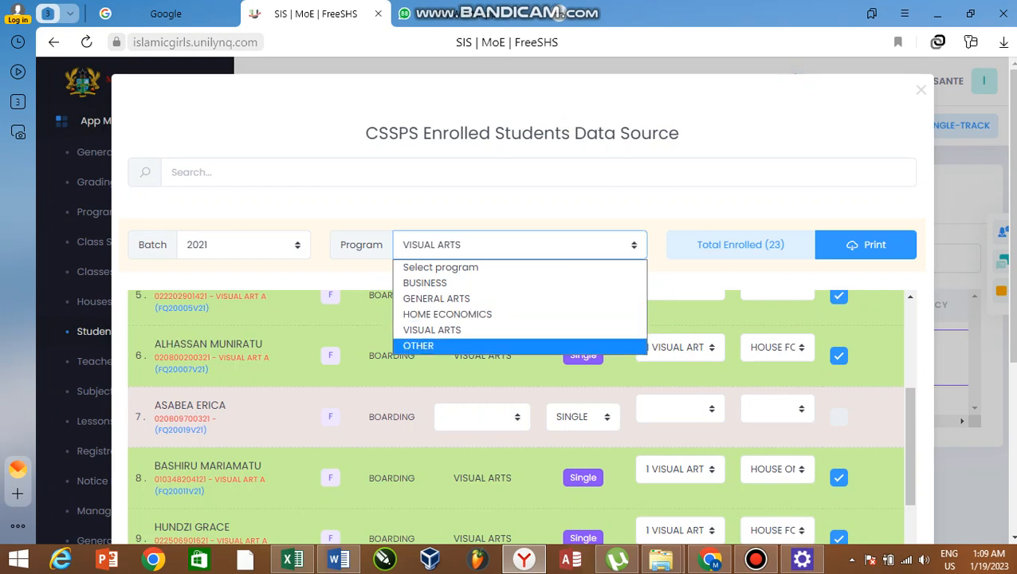
pyautogui.click(520, 373)
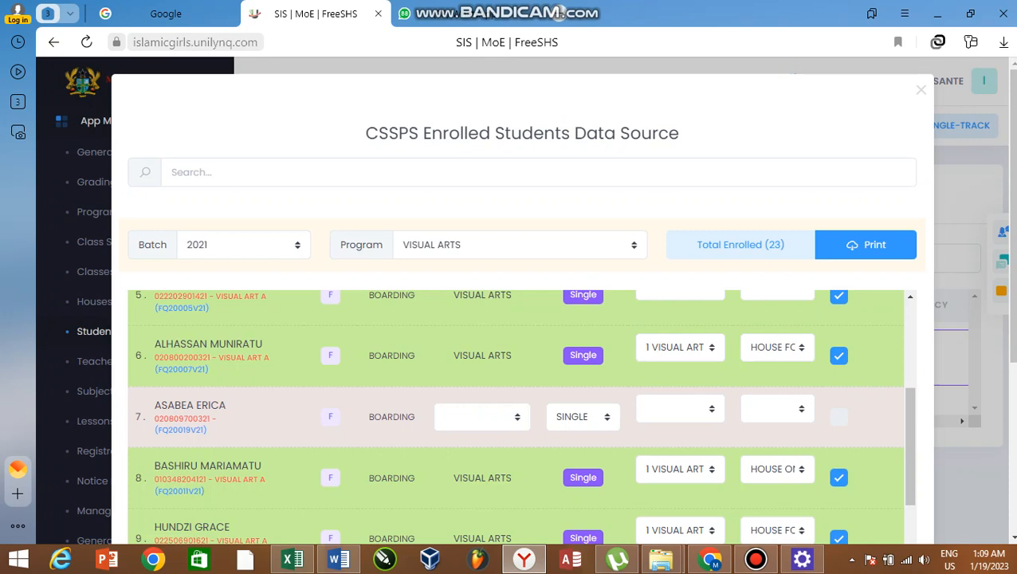
pyautogui.click(482, 417)
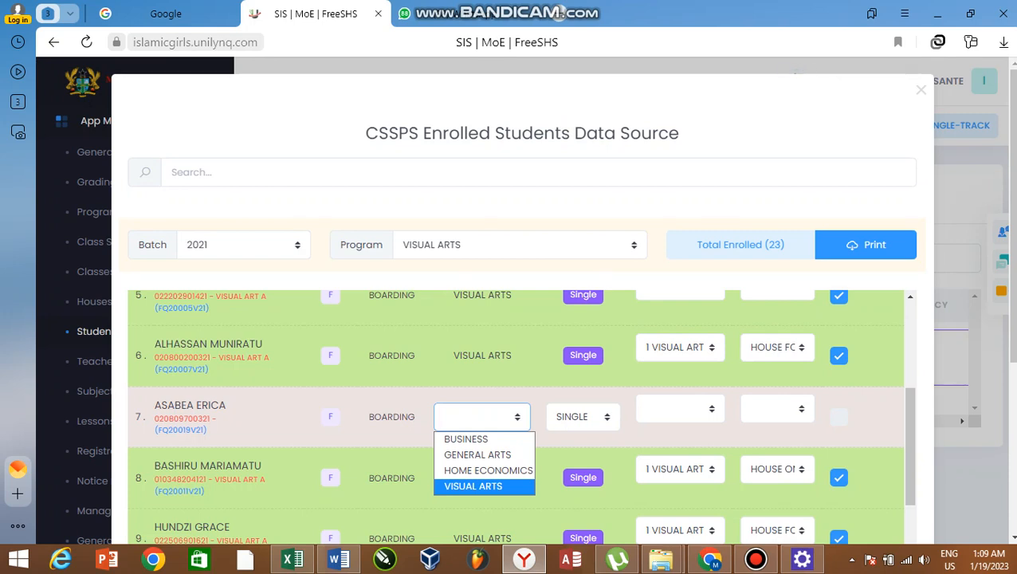
pyautogui.press('Return')
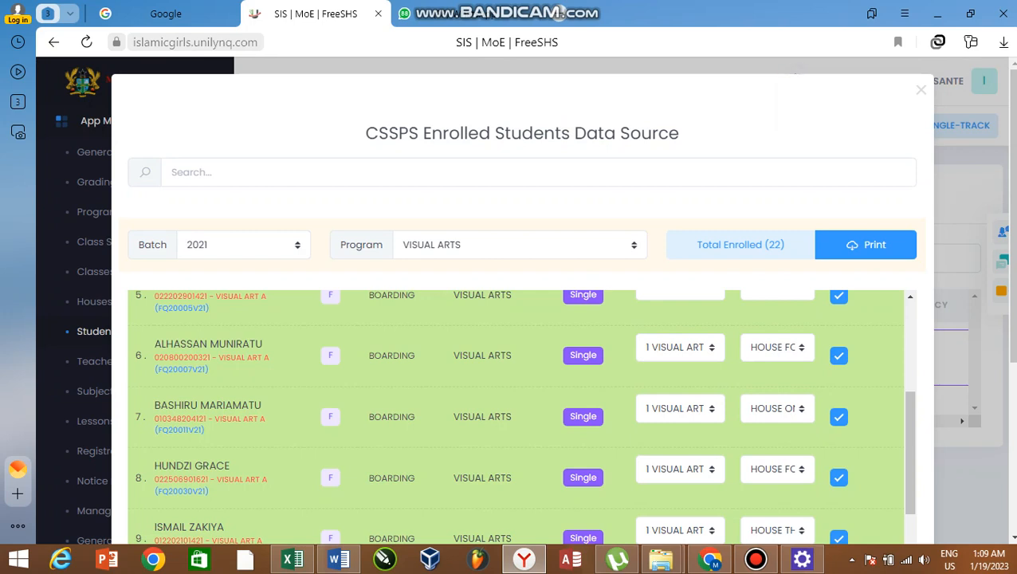
# Search the enrolled students list for the second updated student by partial surname.
pyautogui.click(231, 172)
pyautogui.write('ASA')
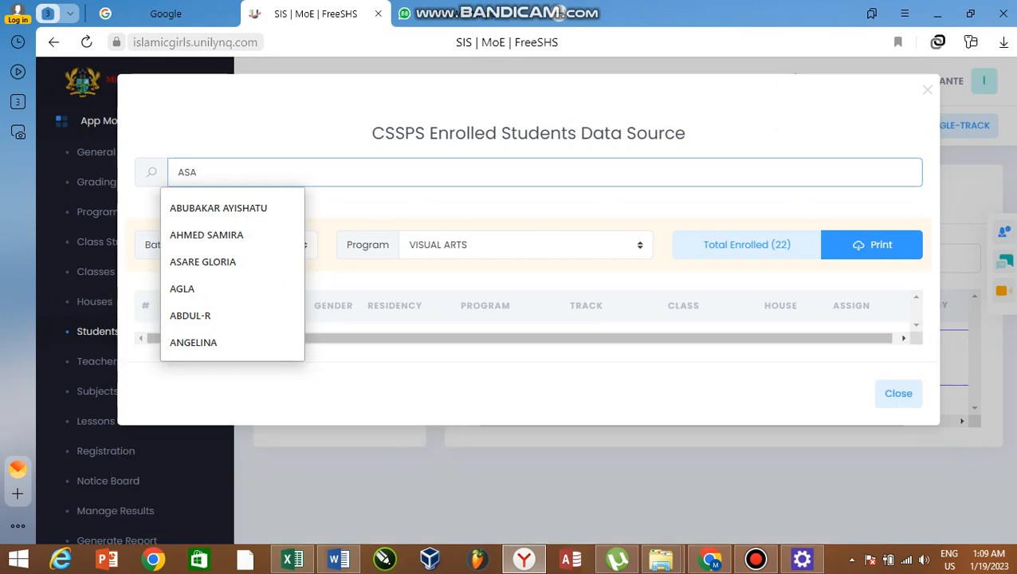
pyautogui.write('BE')
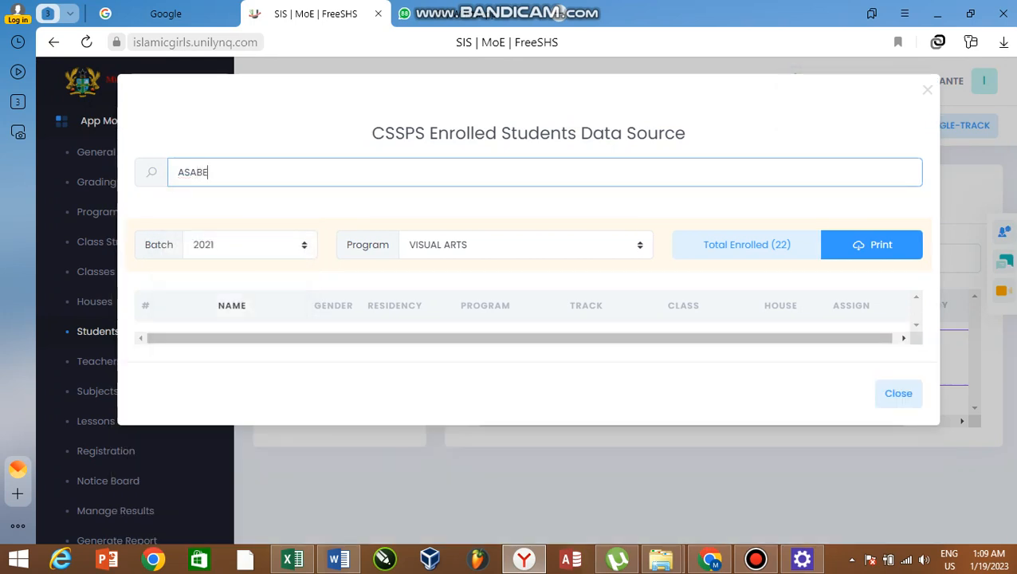
# Look for the searched student under BUSINESS, GENERAL ARTS, HOME ECONOMICS and VISUAL ARTS in the 2021 batch.
pyautogui.click(525, 245)
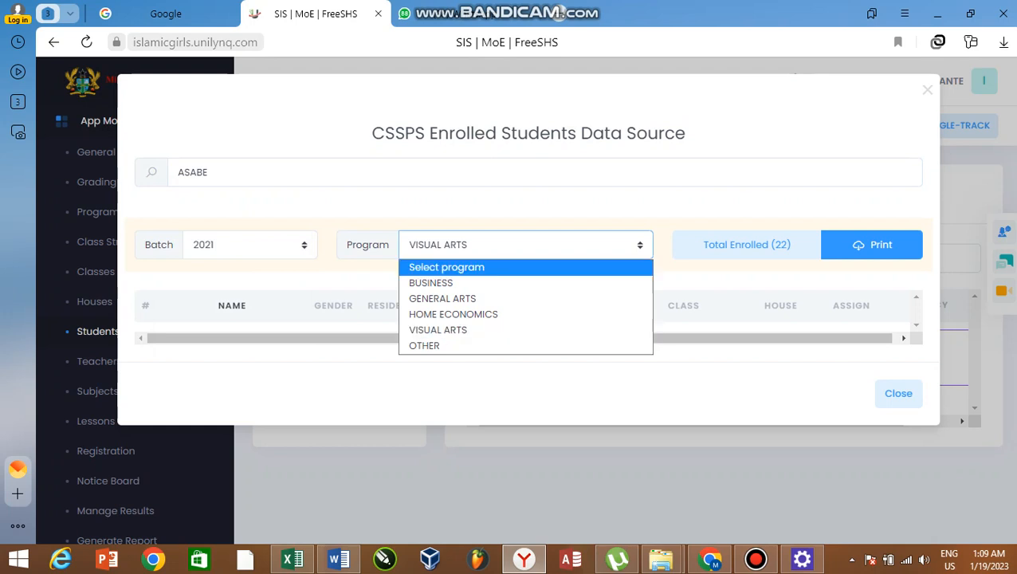
pyautogui.click(431, 283)
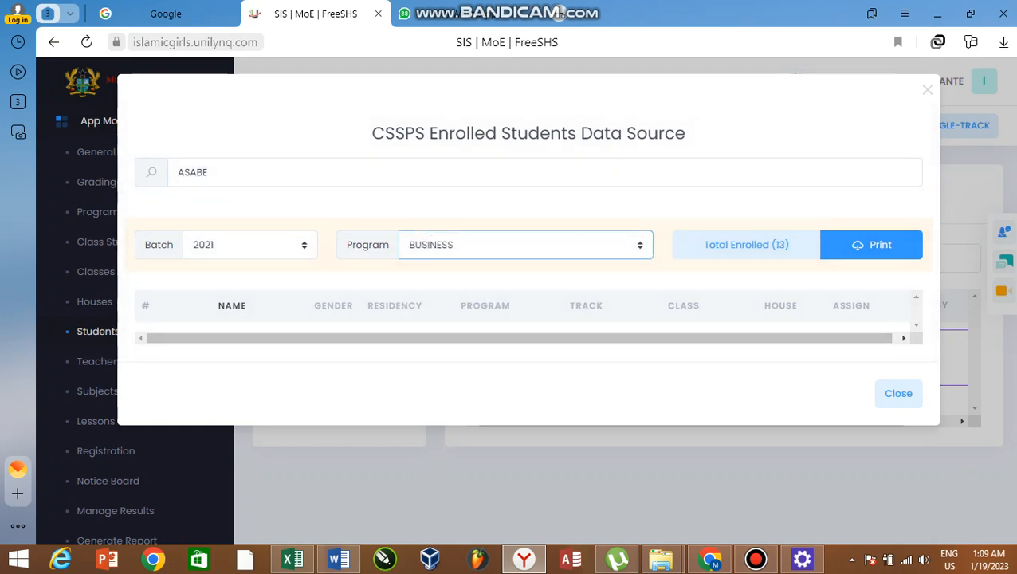
pyautogui.click(525, 245)
pyautogui.click(443, 299)
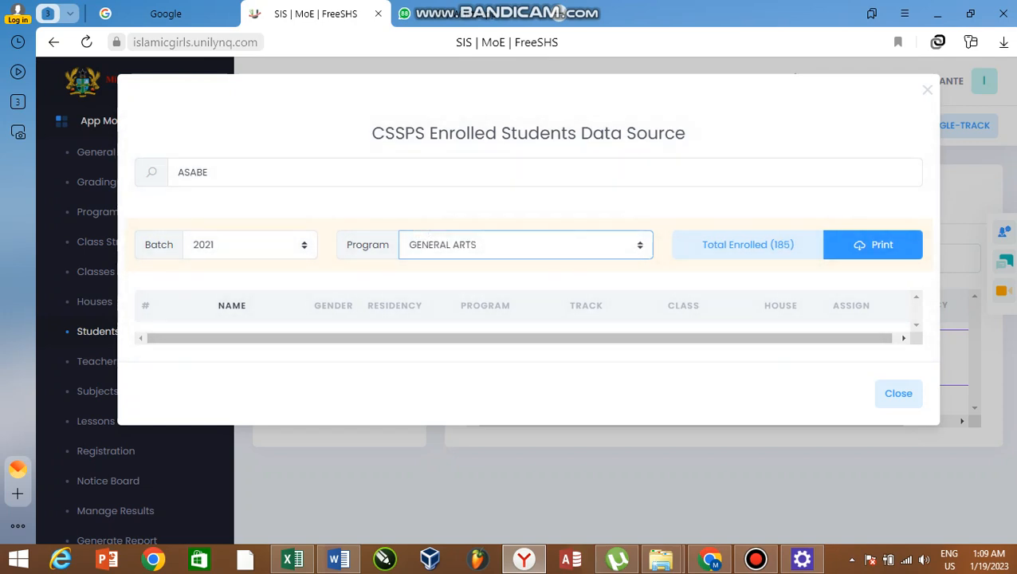
pyautogui.click(525, 245)
pyautogui.click(452, 314)
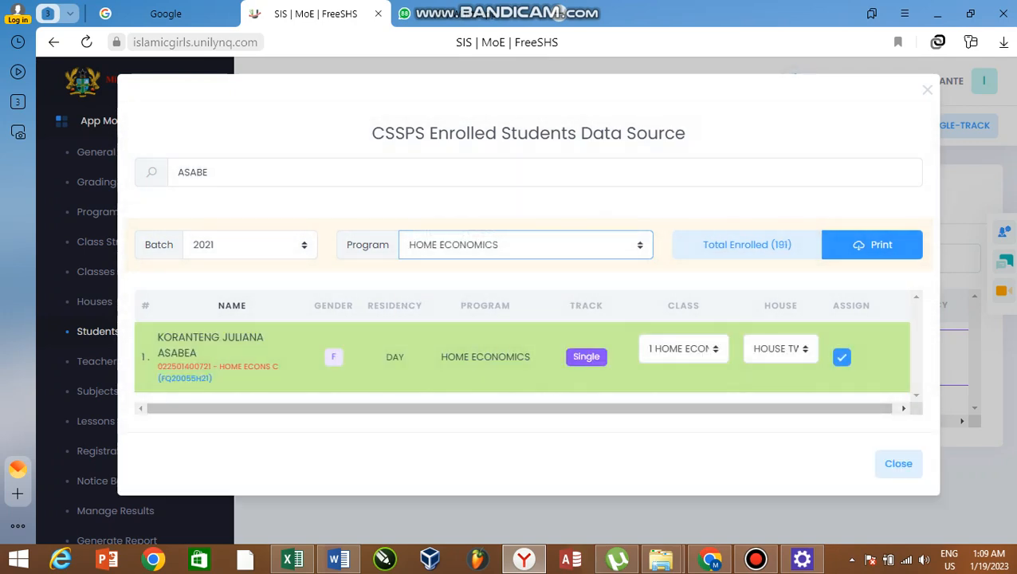
pyautogui.click(525, 245)
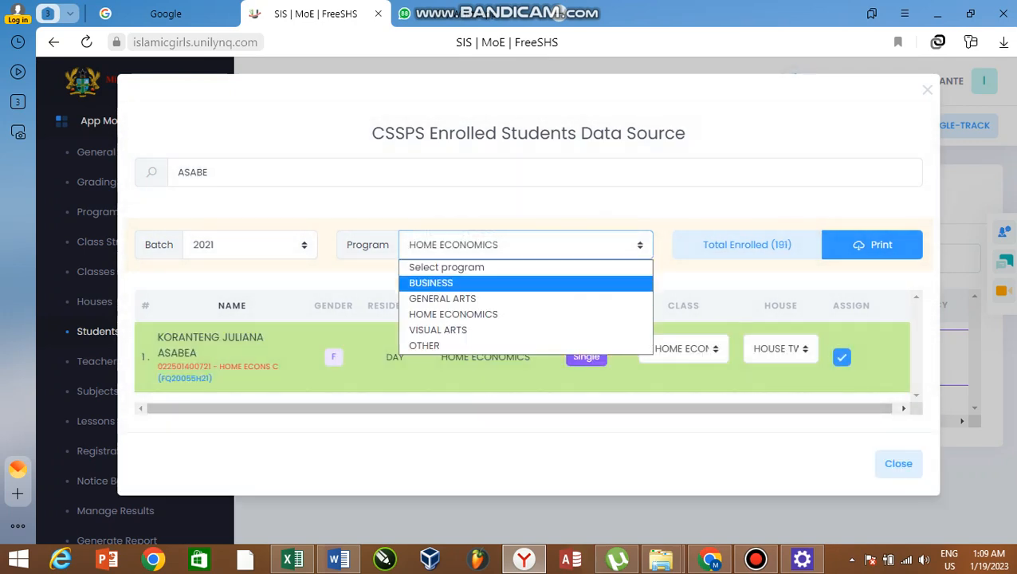
pyautogui.click(453, 331)
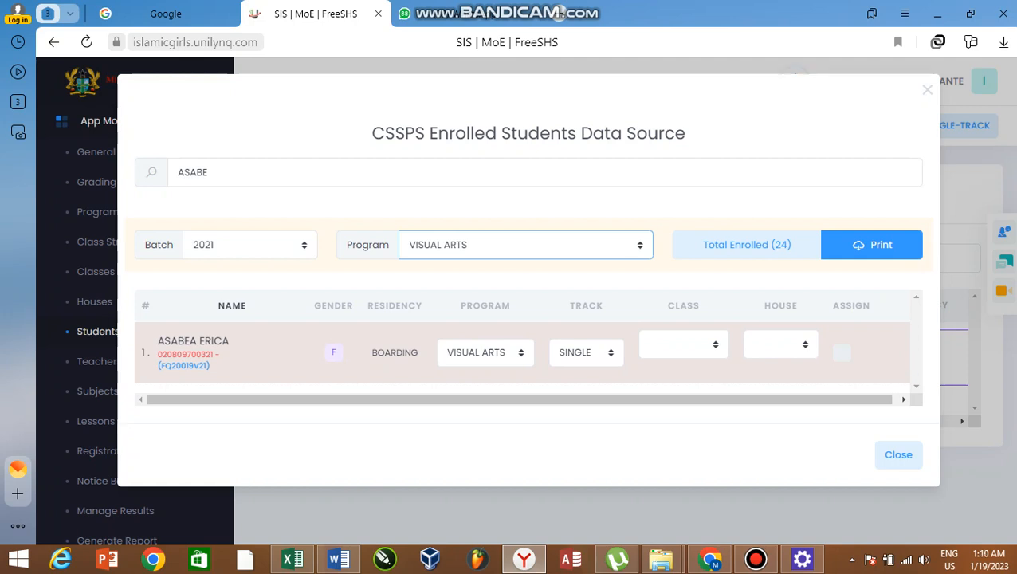
# Check the class options offered for the found student, and close the CSSPS enrolled students window.
pyautogui.click(683, 344)
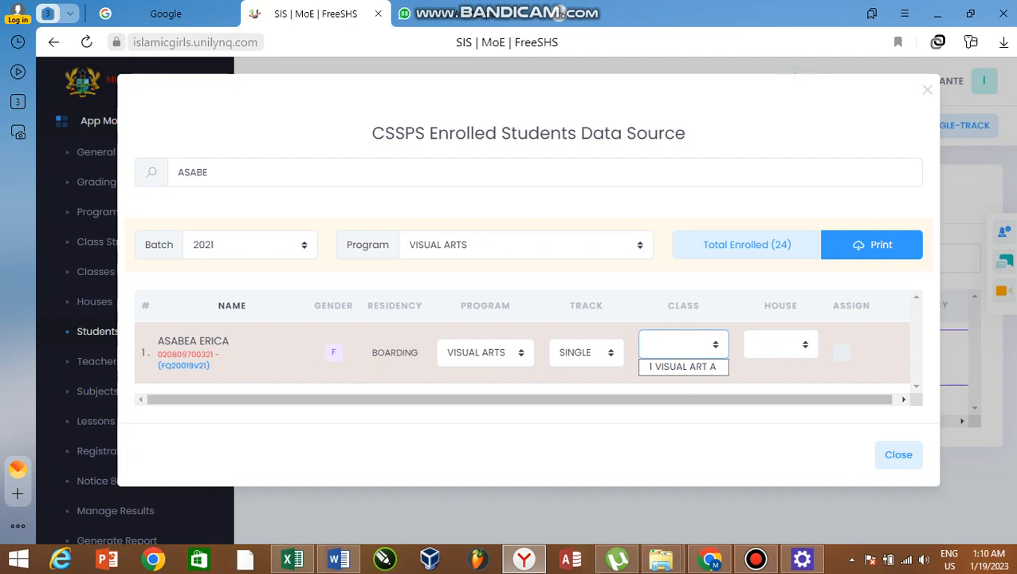
pyautogui.click(526, 245)
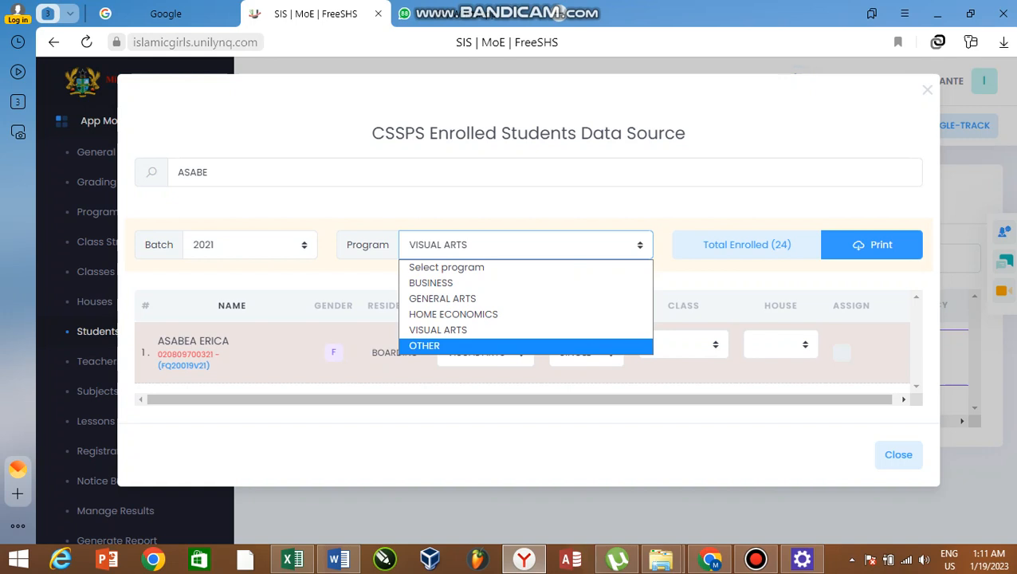
pyautogui.click(744, 204)
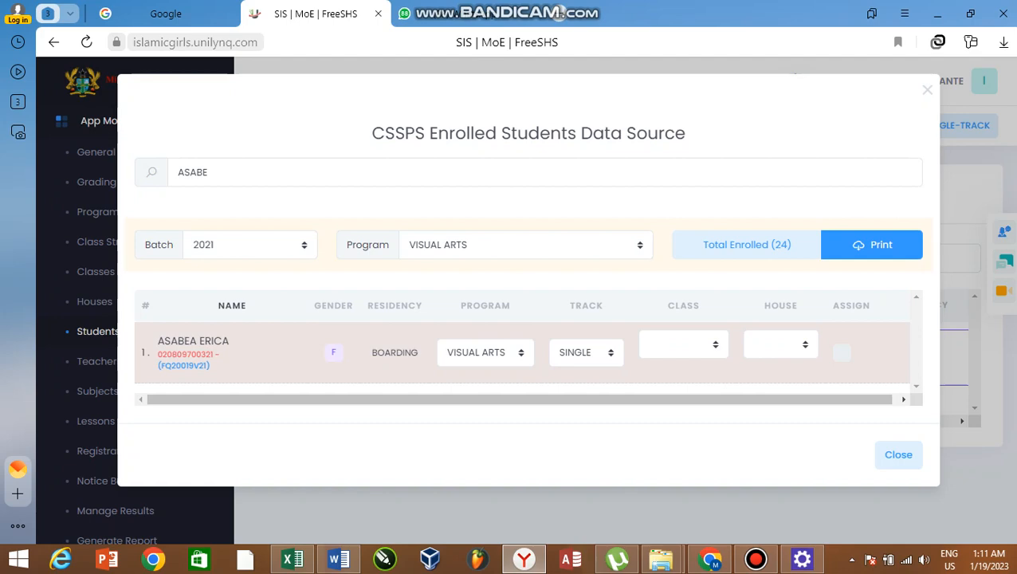
pyautogui.click(926, 90)
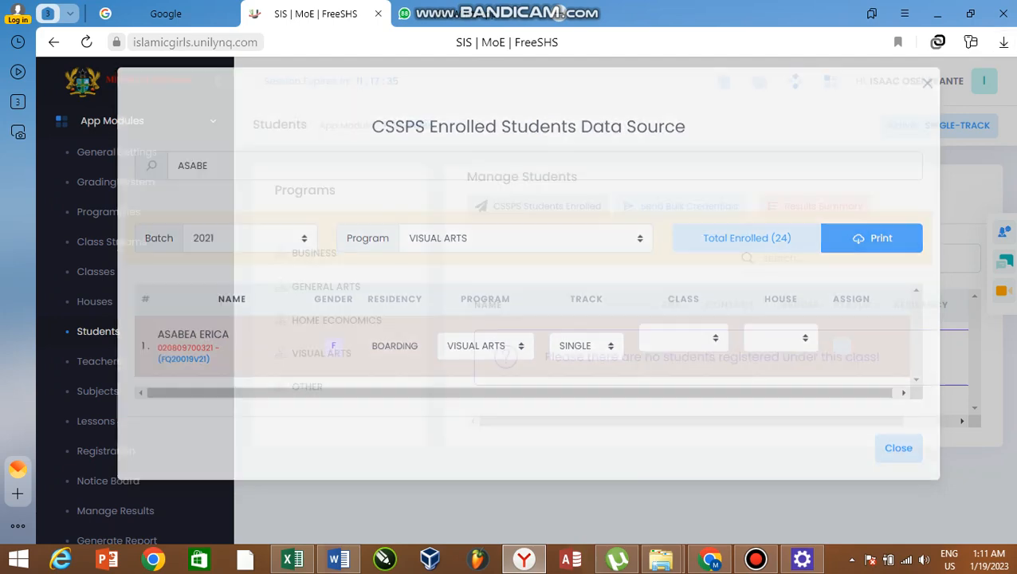